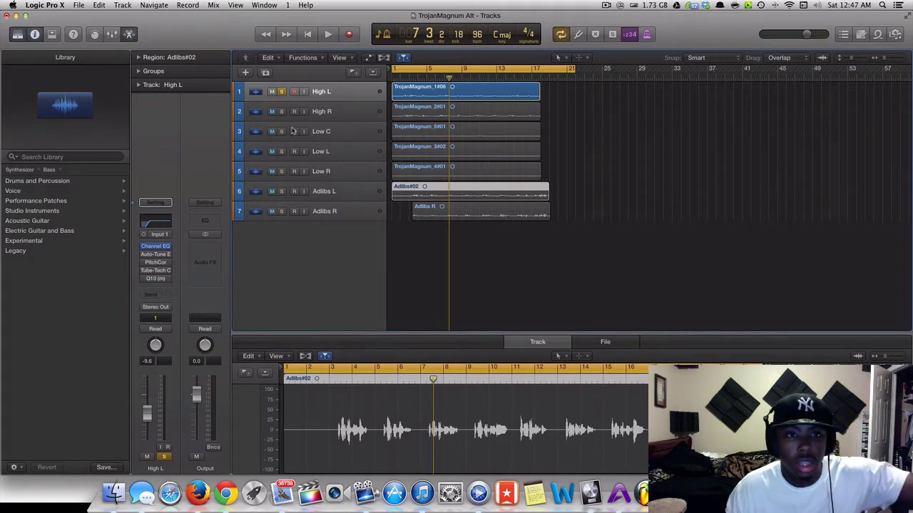
Select all regions, play the arrangement from the start, and select the High L region TrojanMagnum_1#06
key(super+a)
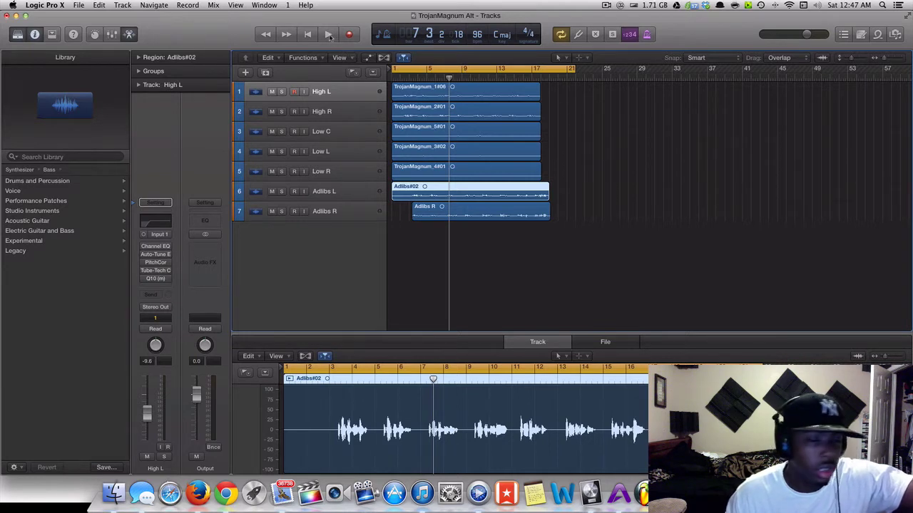
click(329, 35)
click(335, 93)
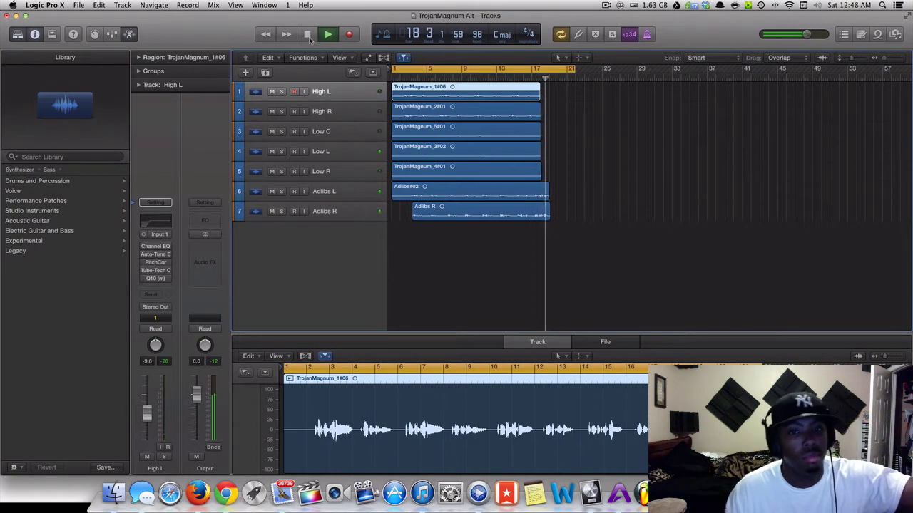
Stop playback and step through the vocal tracks, ending with High L selected
click(309, 37)
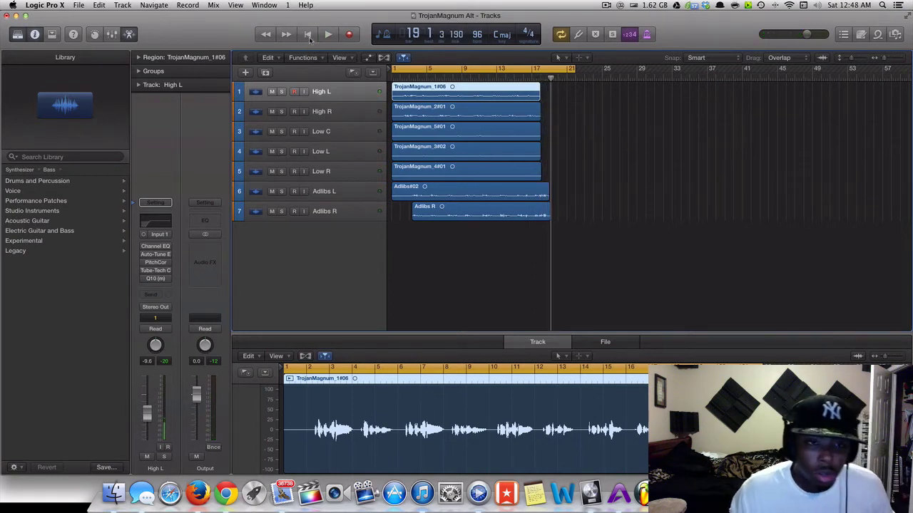
click(326, 112)
click(336, 136)
click(338, 170)
click(333, 152)
click(333, 192)
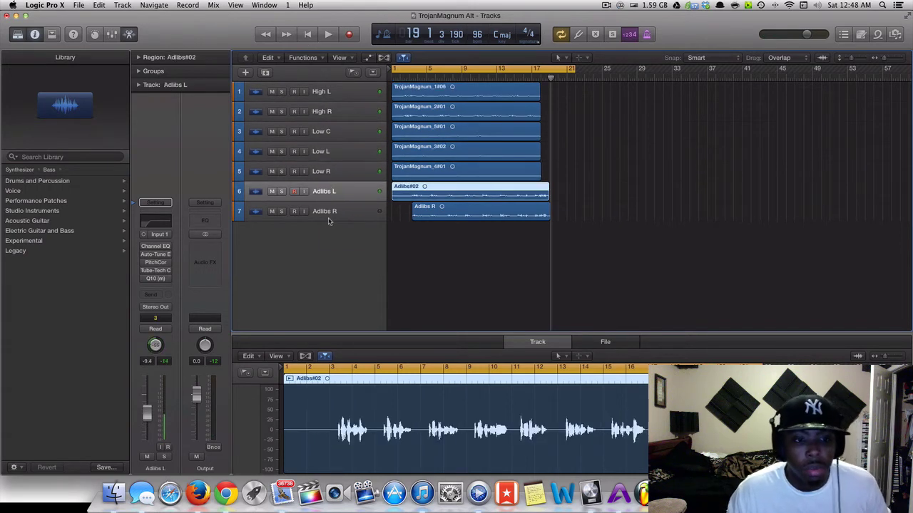
click(347, 94)
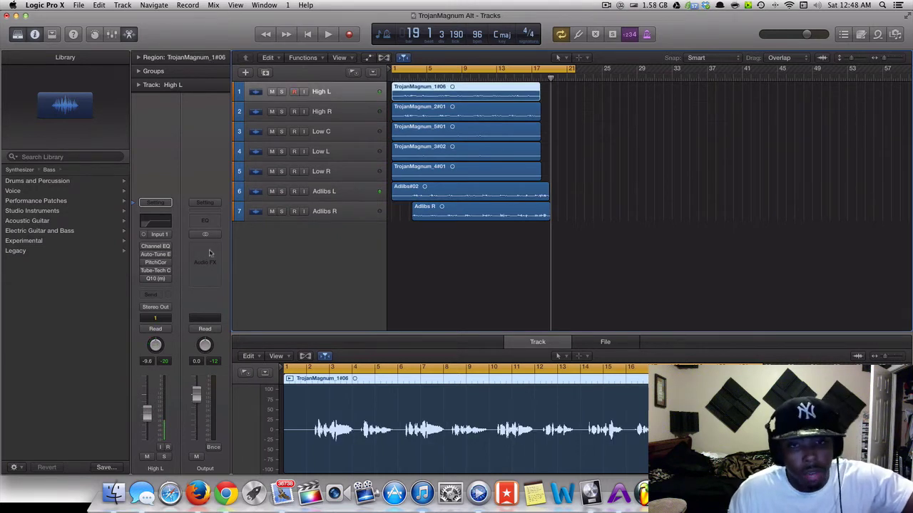
click(339, 112)
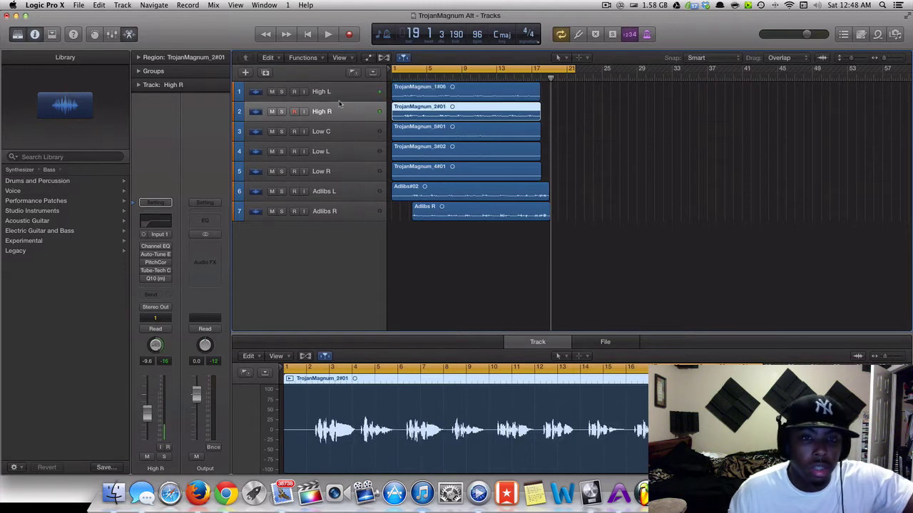
click(341, 93)
click(338, 131)
click(340, 112)
click(341, 94)
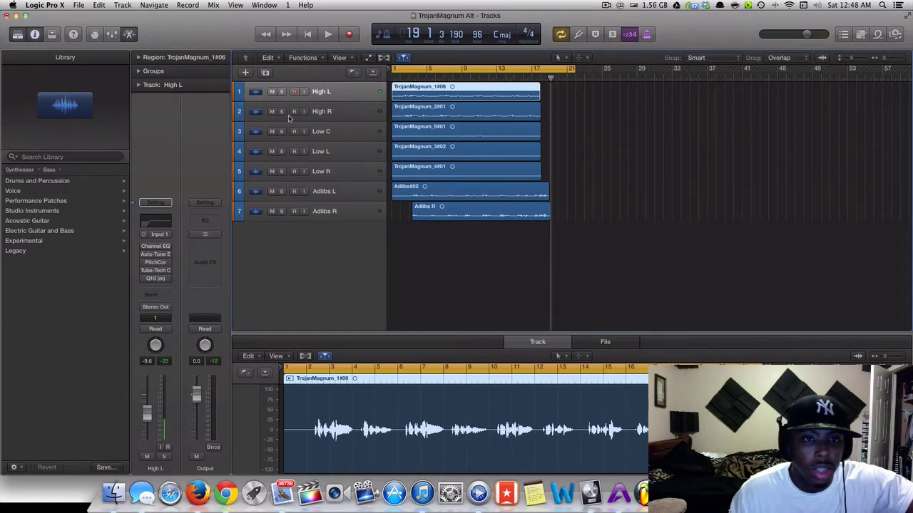
Mute all seven vocal tracks and solo High L
drag(271, 91, 271, 207)
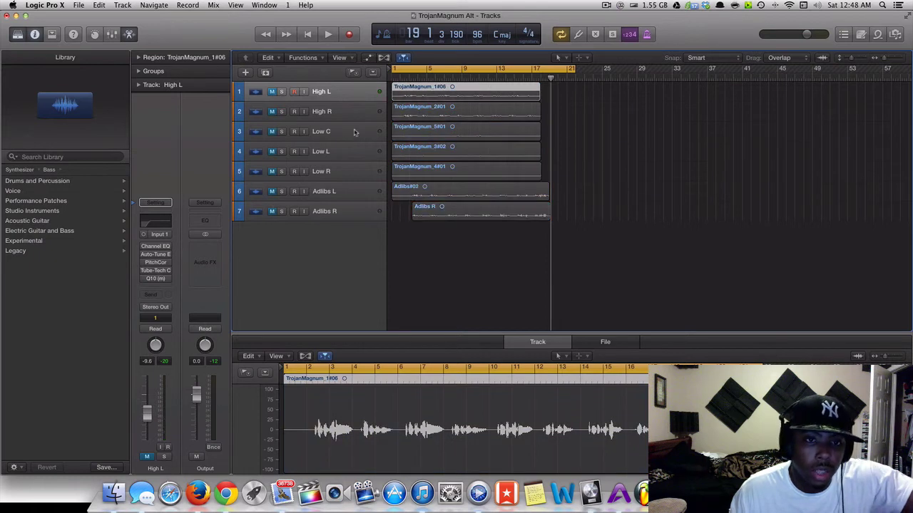
click(274, 92)
click(277, 112)
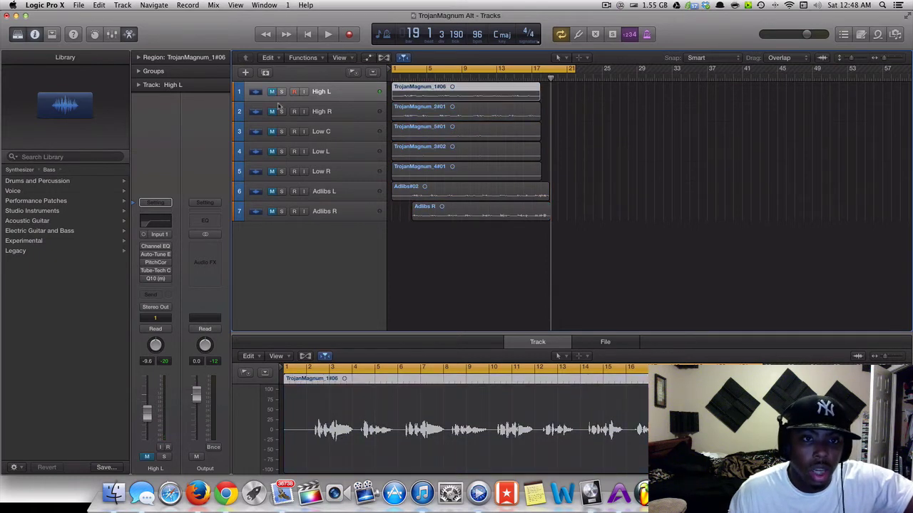
click(282, 92)
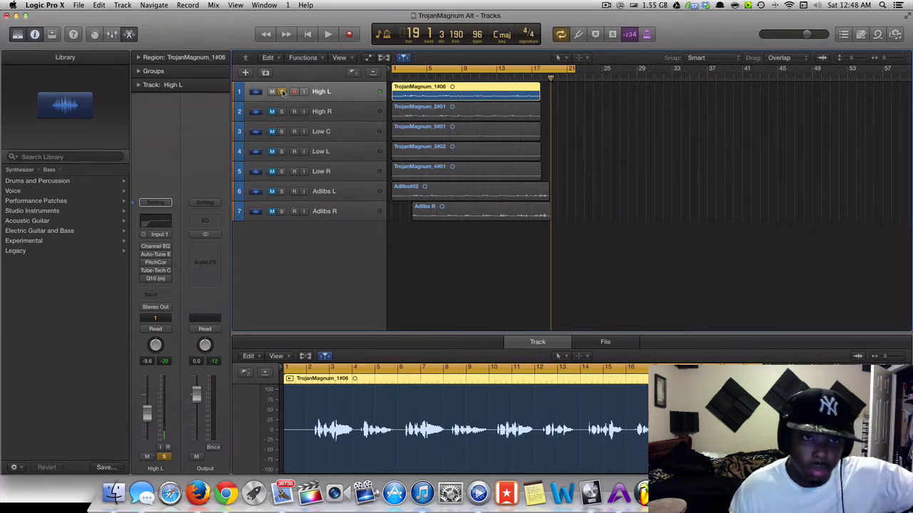
Open High L's Channel EQ and move its window clear of the track list during playback
click(156, 248)
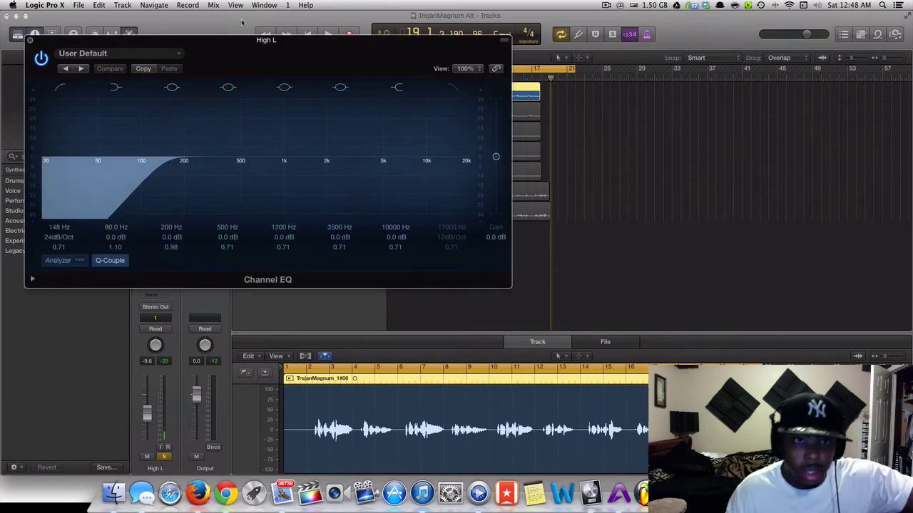
drag(255, 40, 696, 73)
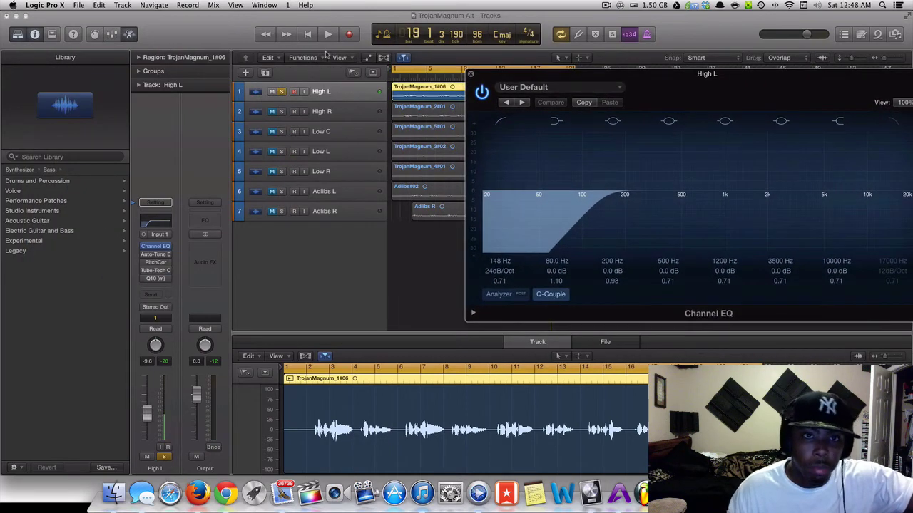
key(space)
drag(564, 79, 476, 136)
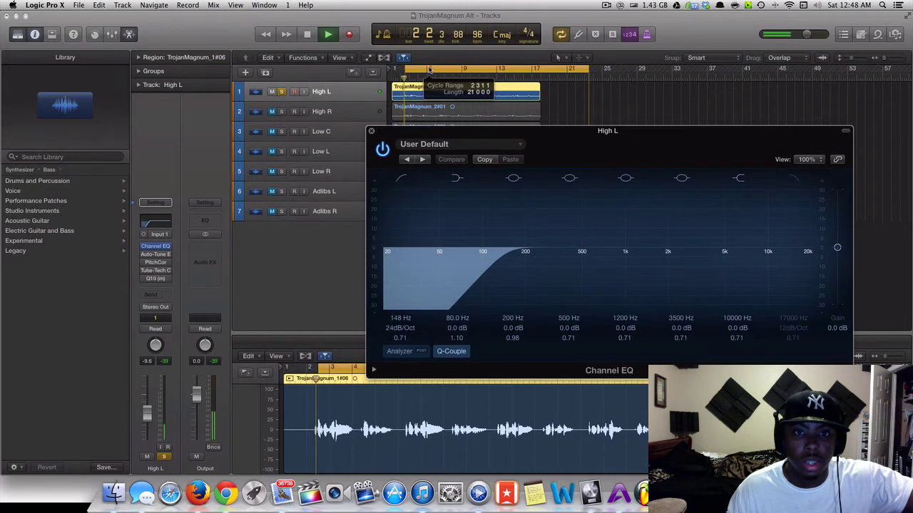
Stop playback and engage the EQ's low cut at 148 Hz, 24 dB/Oct
click(333, 48)
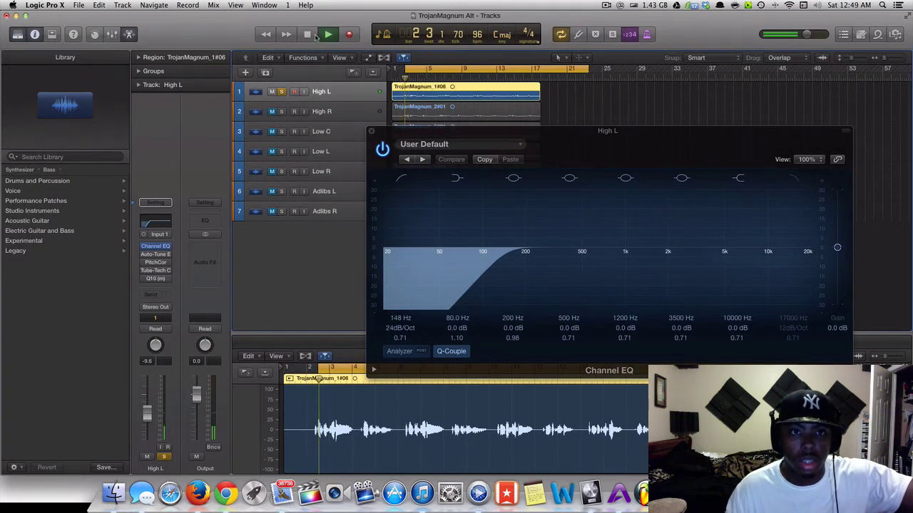
key(space)
click(401, 179)
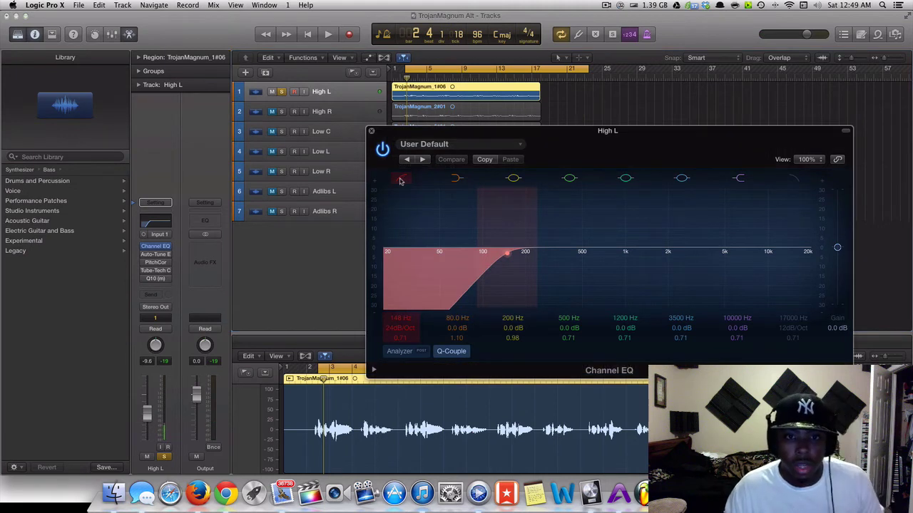
Toggle the low-cut band off and on, then raise its cutoff to about 160 Hz
click(401, 178)
drag(576, 139, 566, 138)
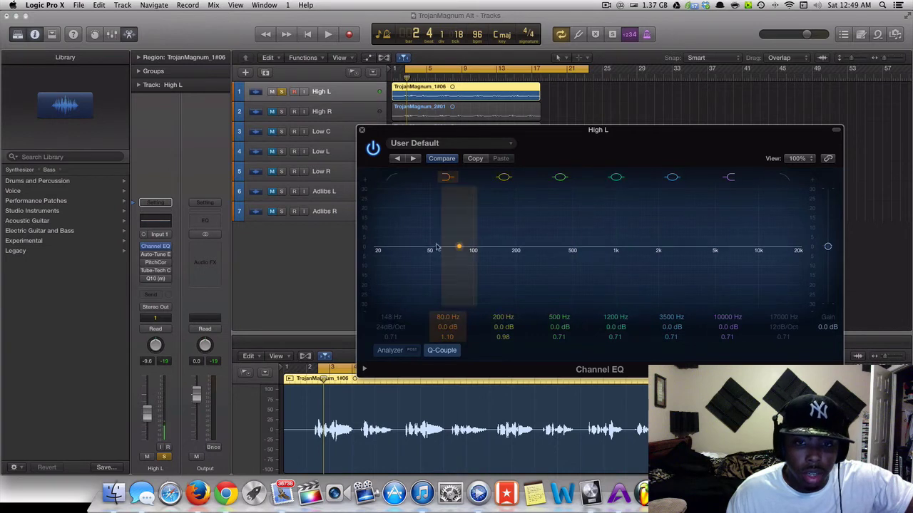
click(392, 178)
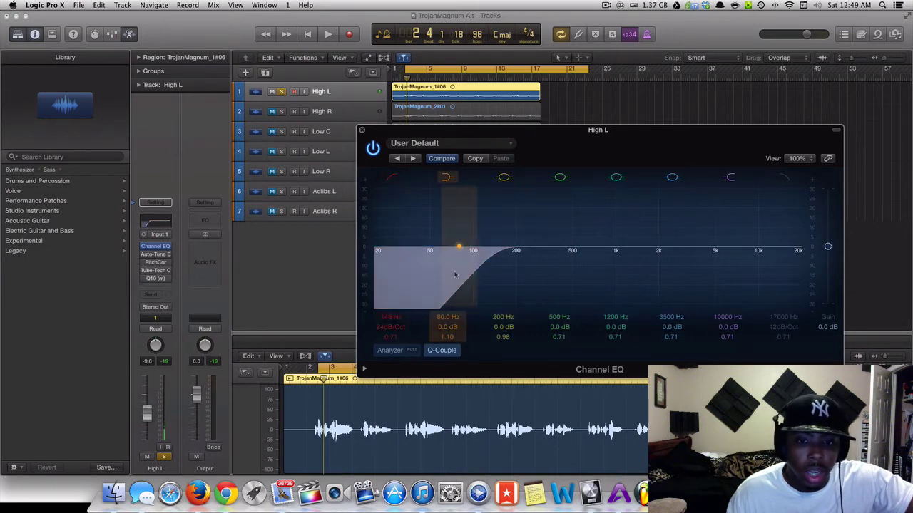
drag(455, 275, 490, 272)
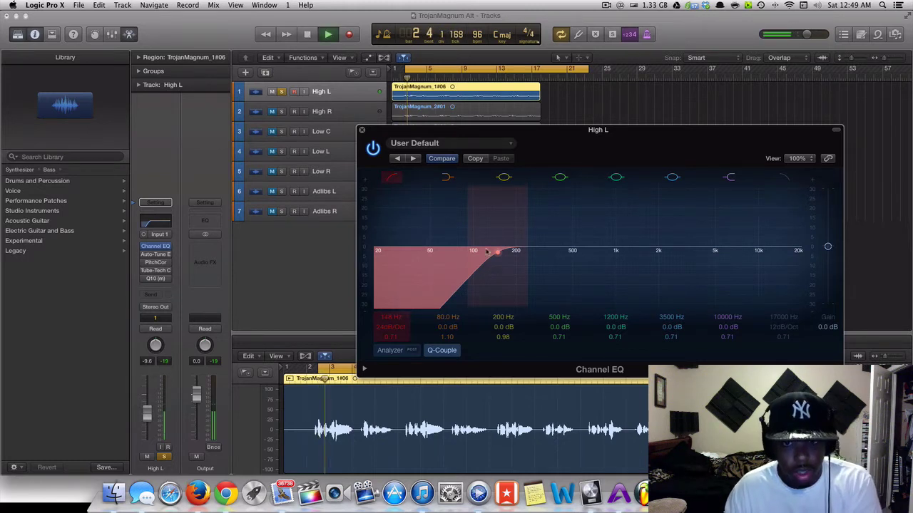
Compare the High L vocal with the Channel EQ bypassed and enabled during playback
click(374, 148)
key(space)
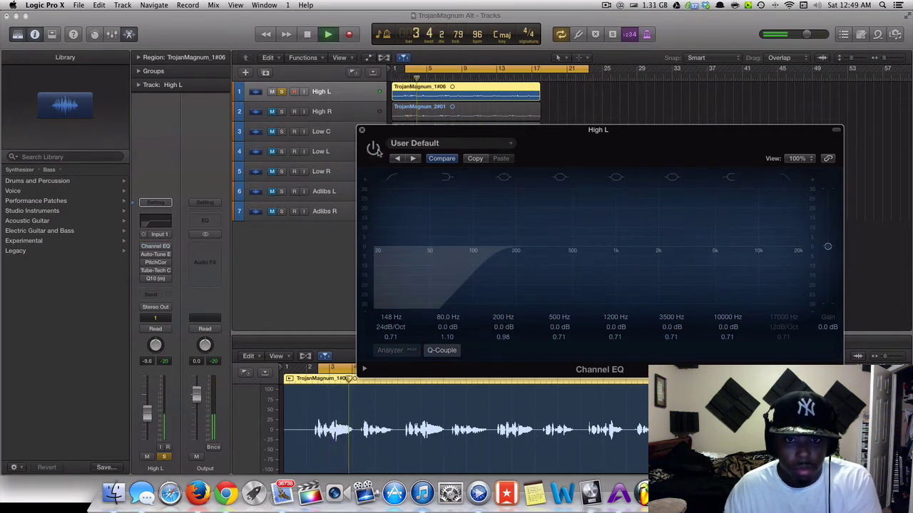
key(space)
click(374, 148)
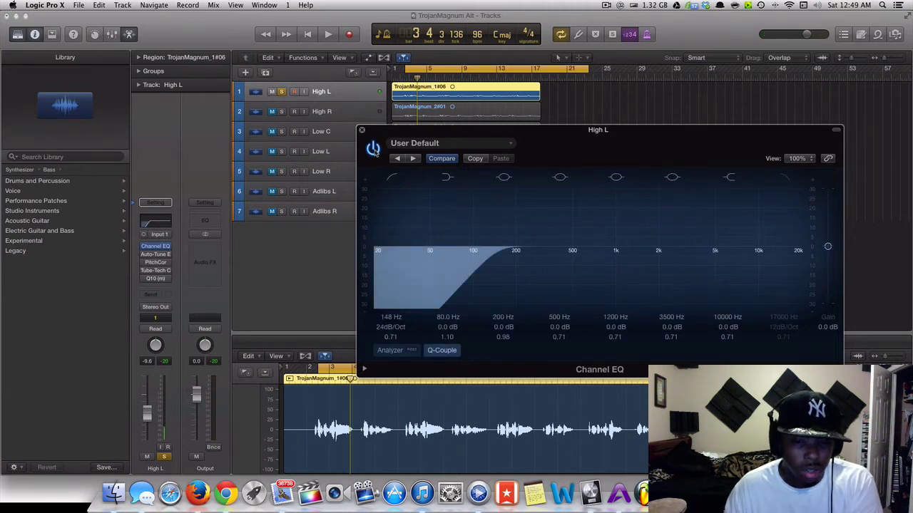
key(space)
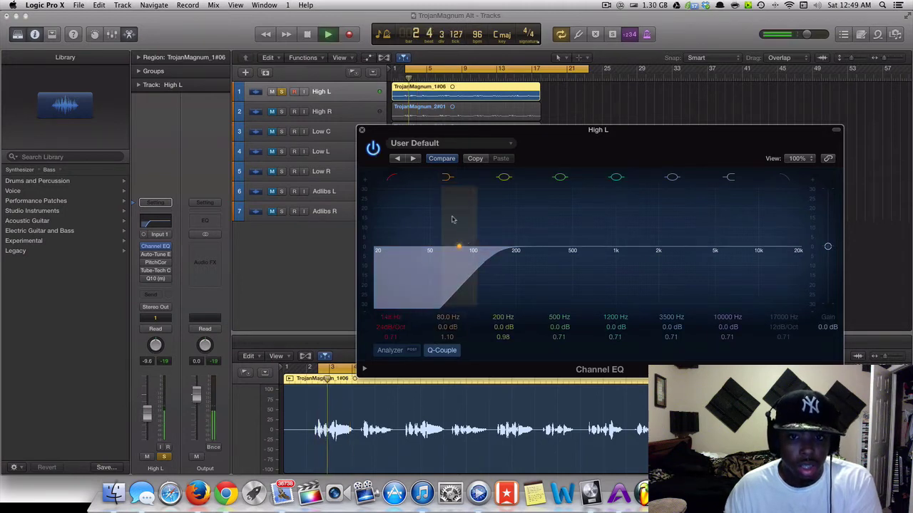
click(371, 153)
click(371, 153)
click(371, 153)
click(372, 156)
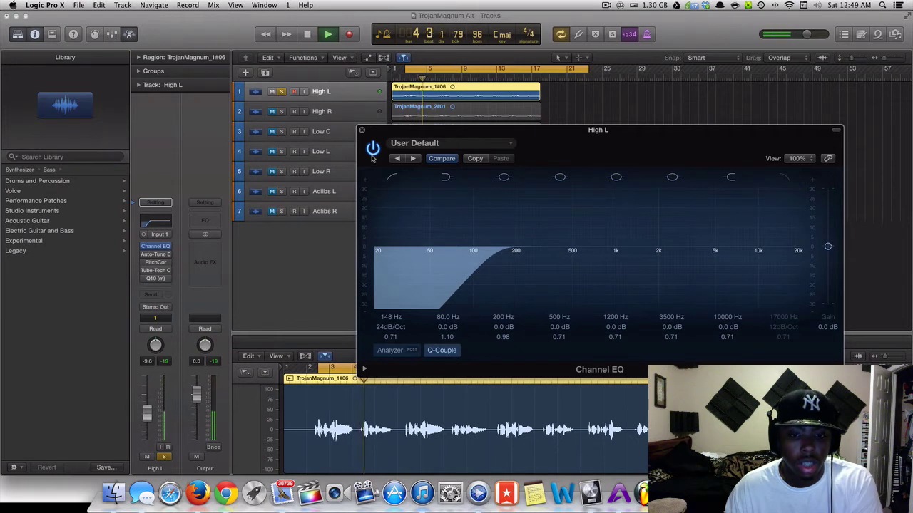
click(372, 156)
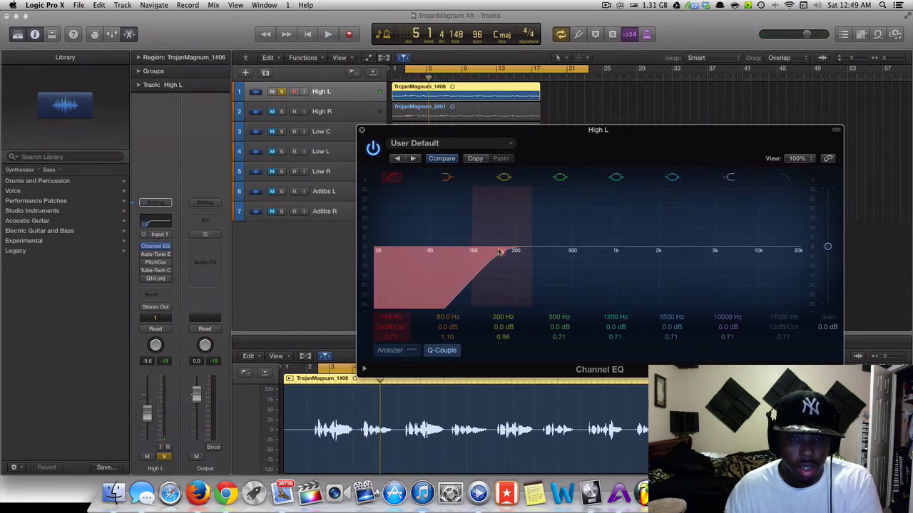
Keep A/B-ing the Channel EQ from bar 3, leaving it switched on
click(373, 150)
key(space)
click(373, 148)
click(373, 148)
click(373, 148)
key(space)
click(373, 149)
click(373, 149)
click(373, 149)
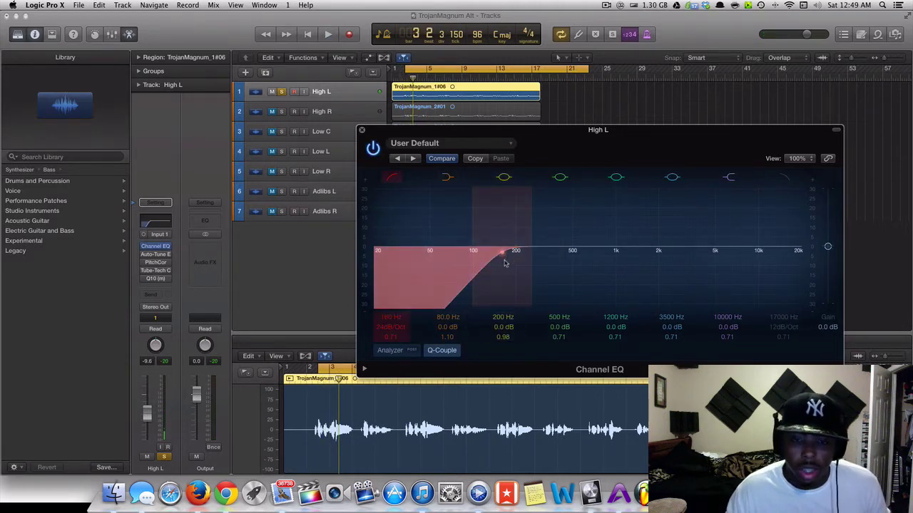
Sweep the low-cut cutoff between roughly 134 and 185 Hz while the vocal plays
drag(505, 263, 496, 264)
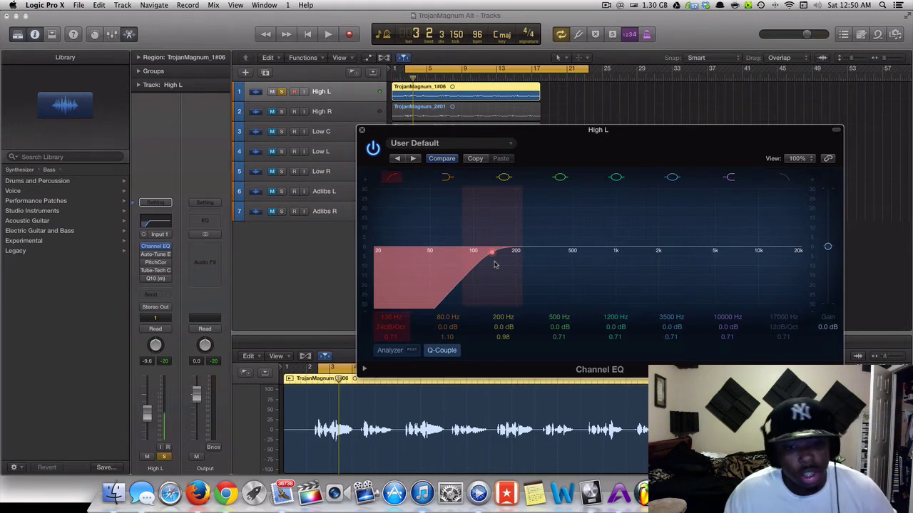
drag(495, 264, 495, 265)
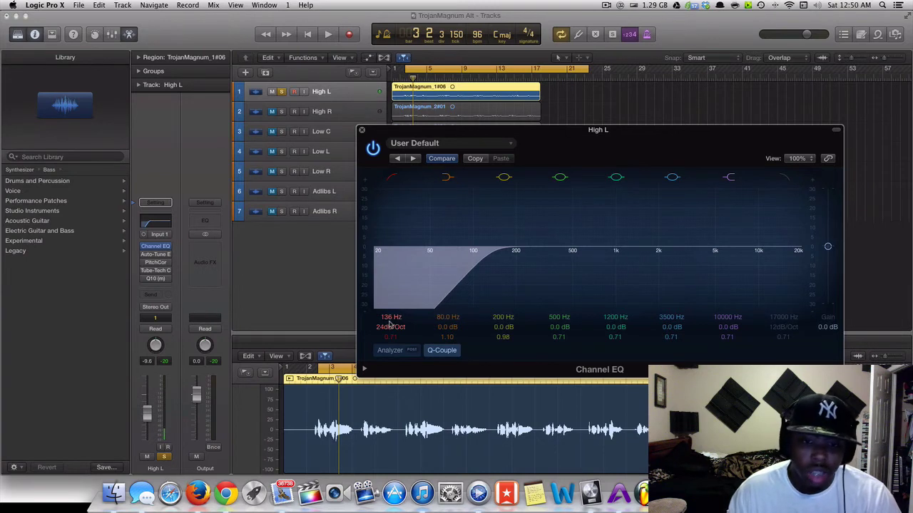
drag(507, 258, 487, 264)
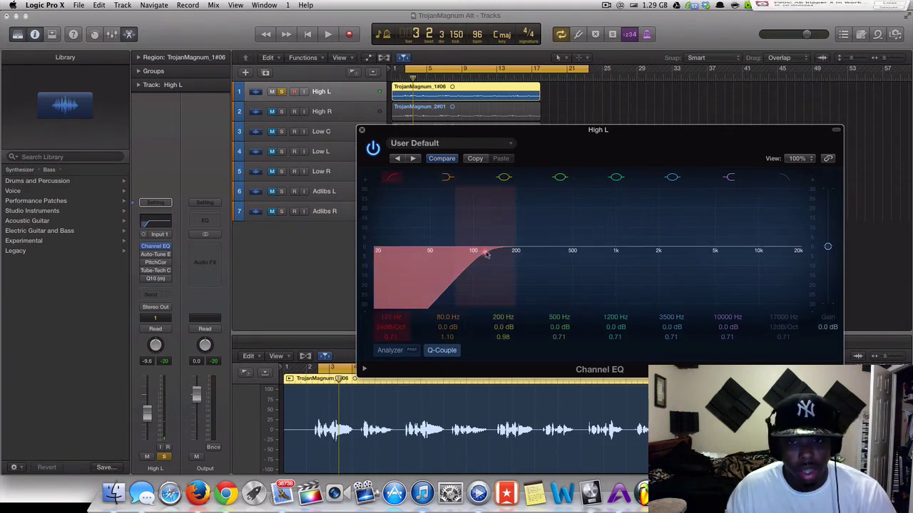
key(space)
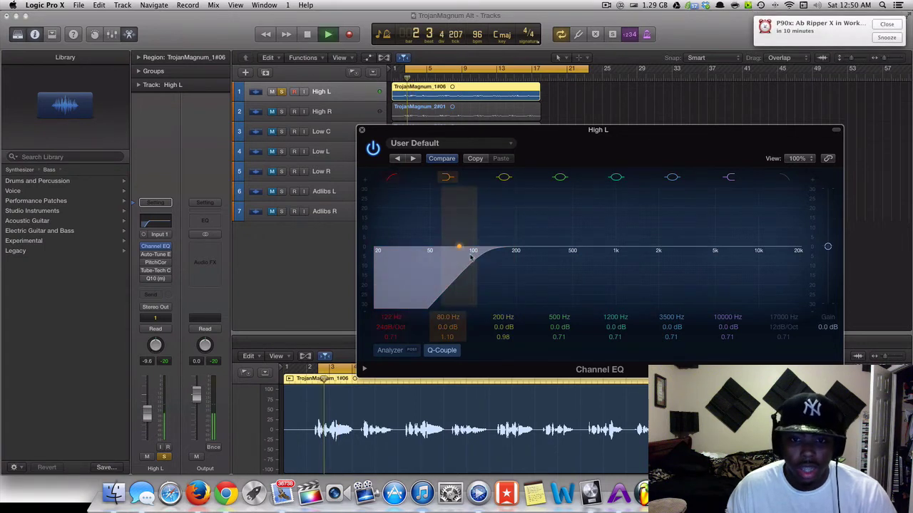
drag(474, 259, 511, 264)
key(space)
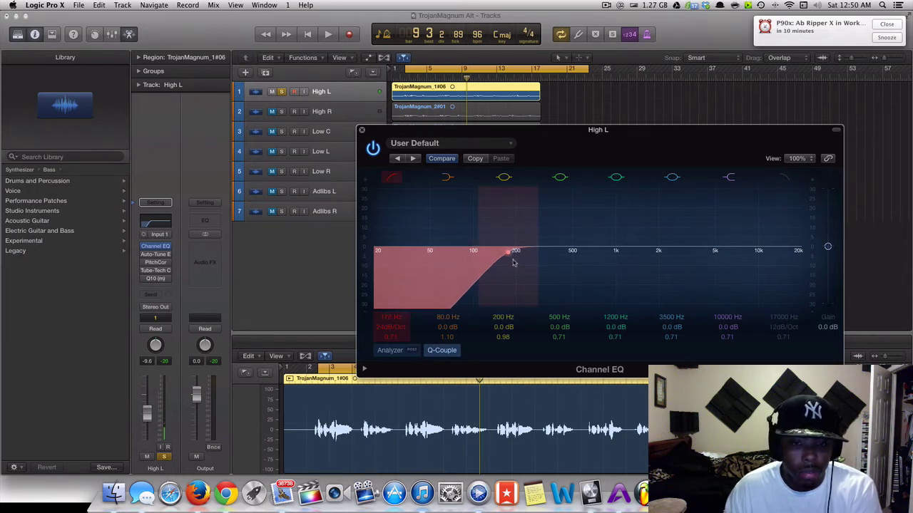
drag(513, 263, 502, 266)
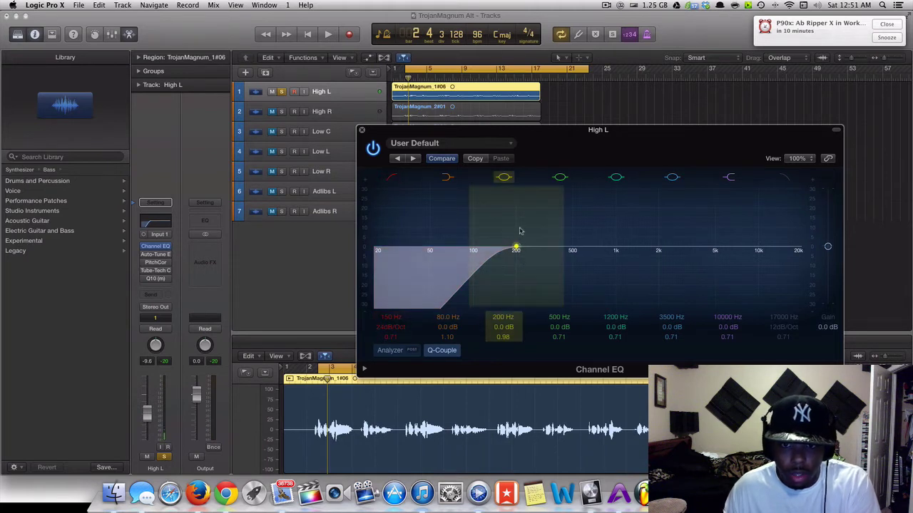
Boost the 200 Hz EQ band into a +24 dB bell peak
drag(517, 265, 516, 248)
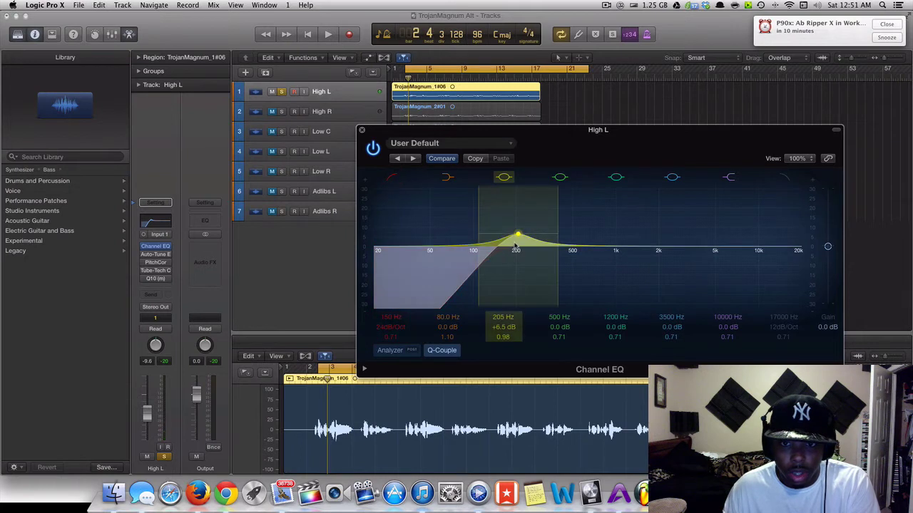
scroll(485, 248, up, 5)
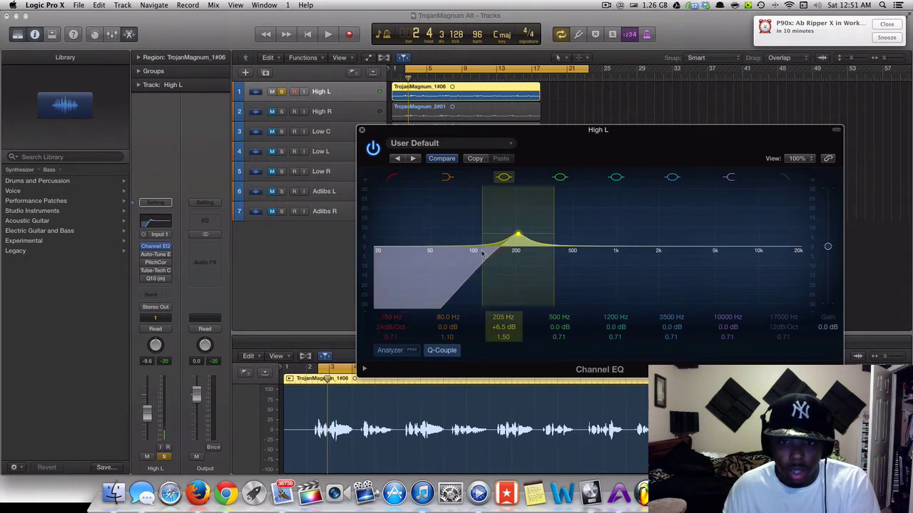
scroll(485, 253, up, 5)
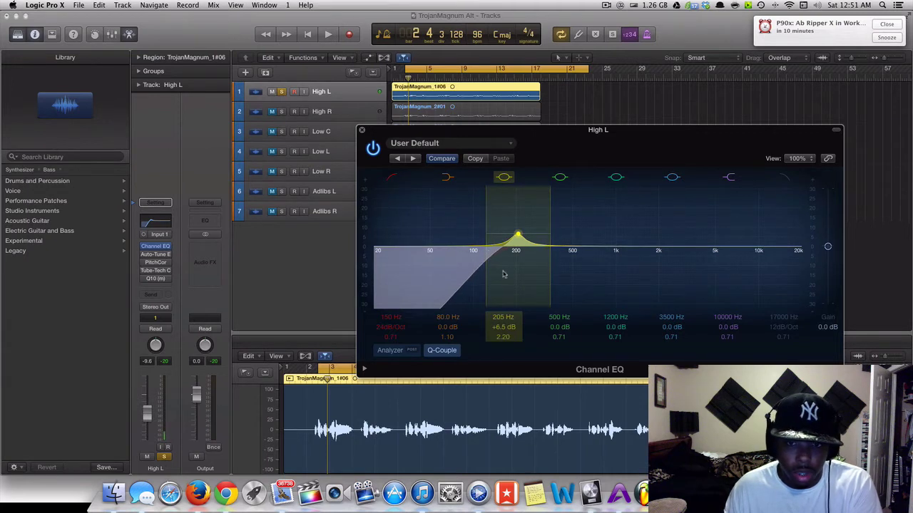
scroll(499, 243, up, 4)
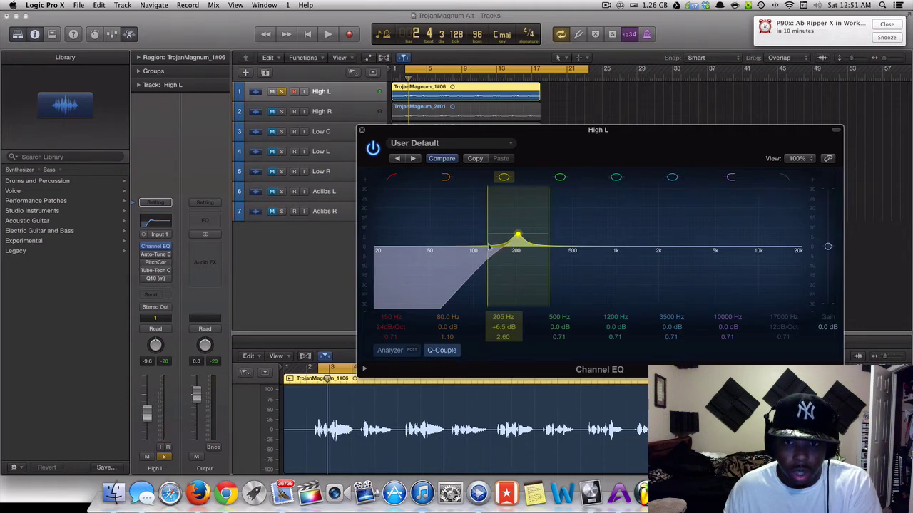
scroll(502, 247, down, 5)
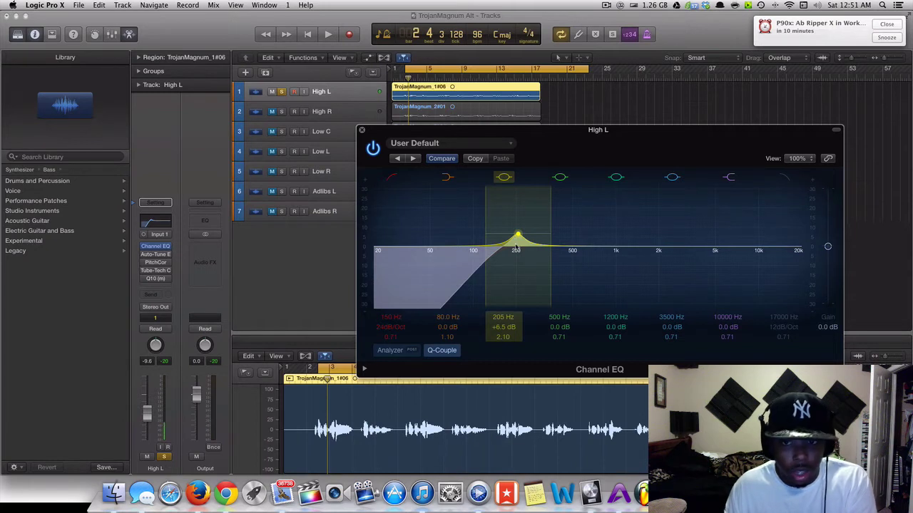
drag(515, 247, 519, 230)
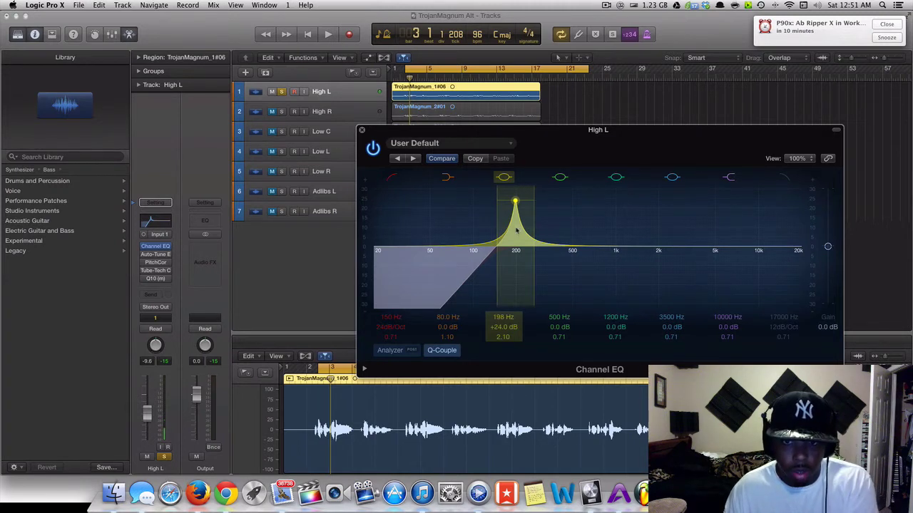
Sweep the peak during playback, then make it a -3 dB cut at 250 Hz, Q 2.30
key(space)
drag(516, 229, 529, 220)
key(space)
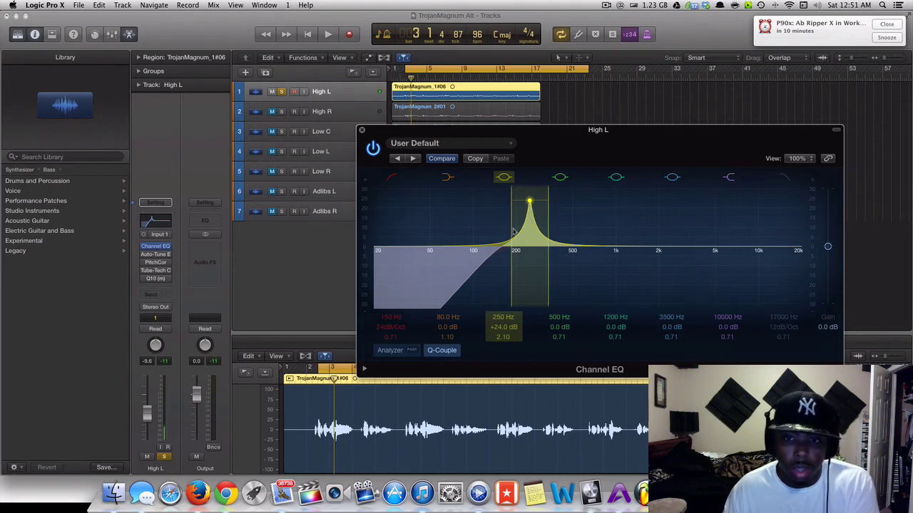
drag(511, 230, 513, 230)
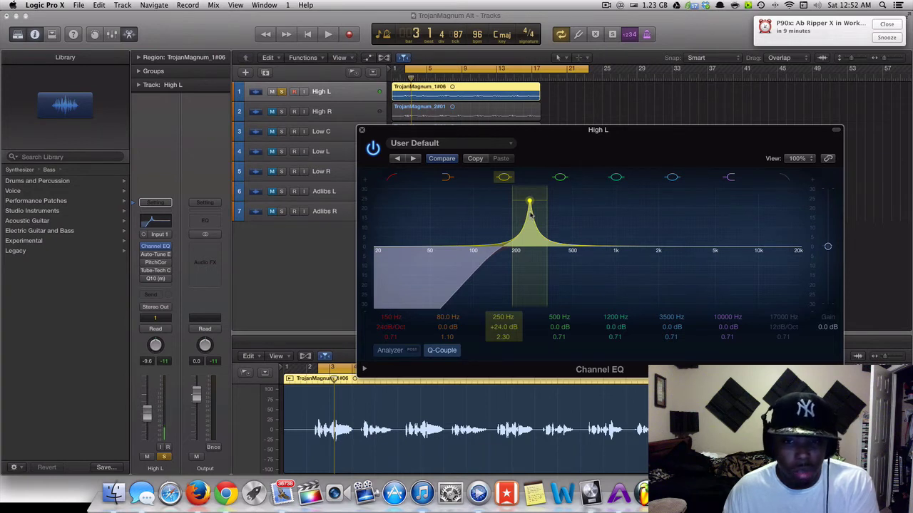
drag(530, 214, 530, 286)
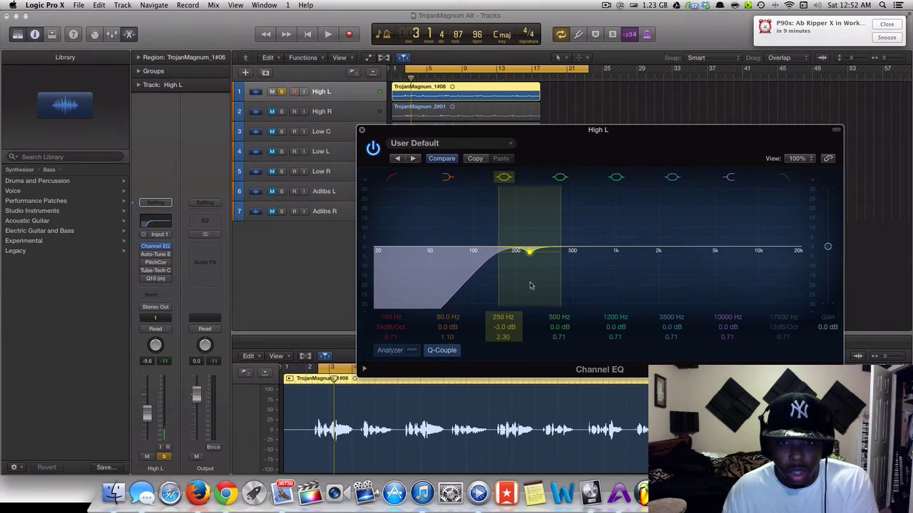
key(space)
click(372, 148)
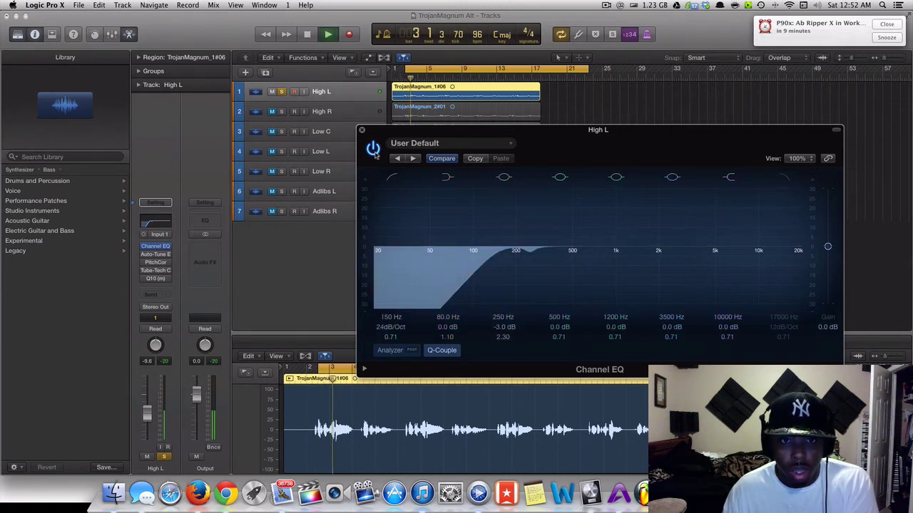
key(space)
key(space)
click(374, 149)
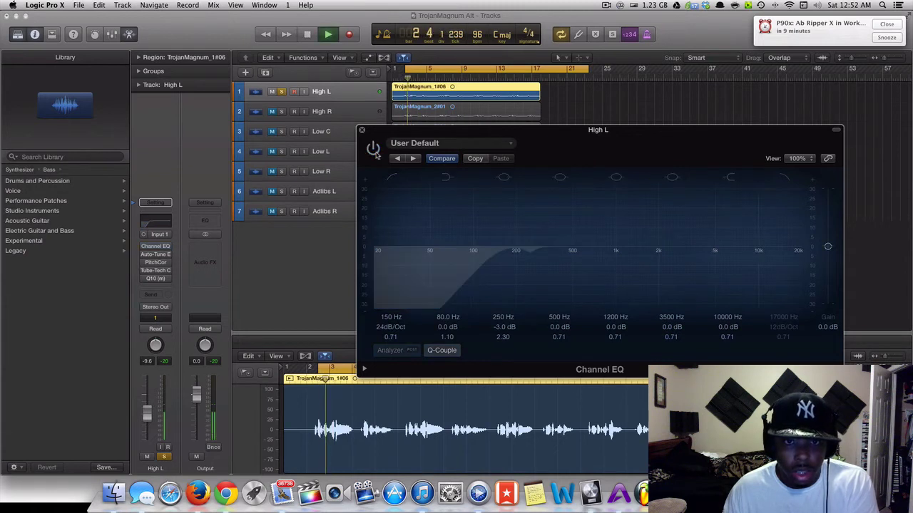
click(373, 150)
click(373, 149)
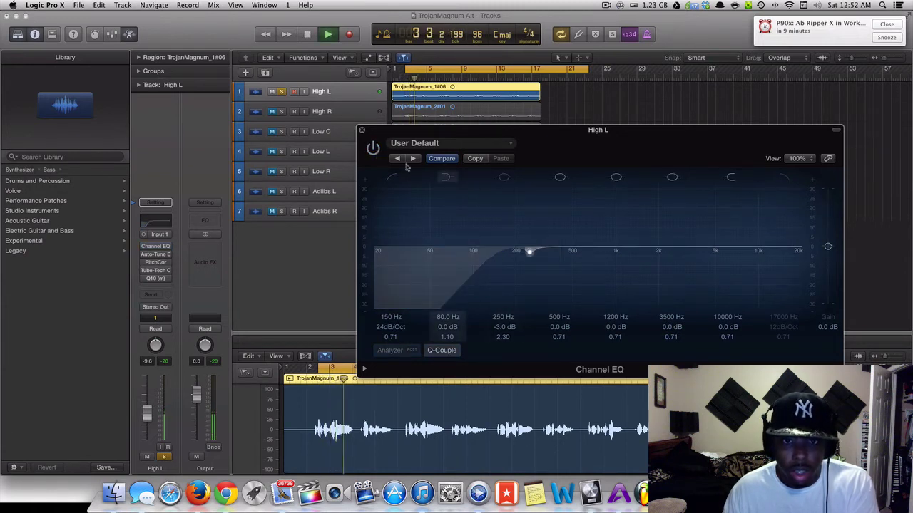
key(space)
click(373, 149)
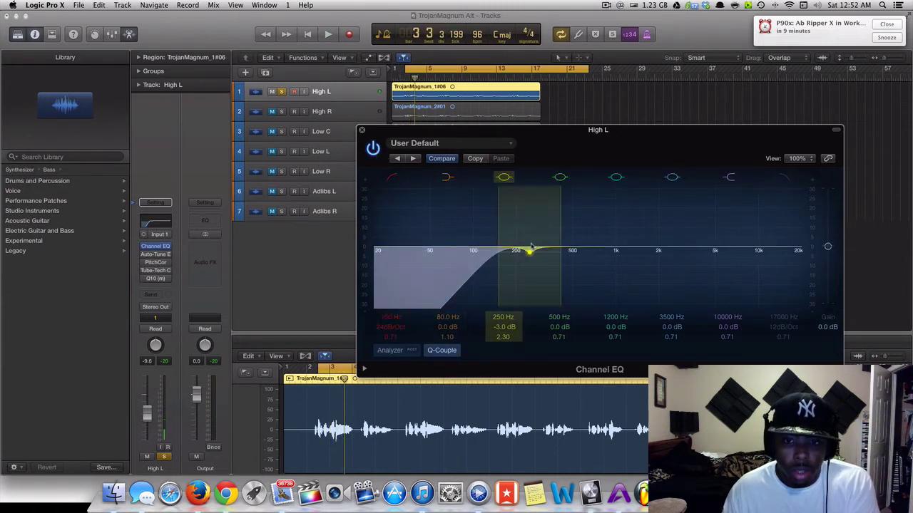
drag(531, 247, 531, 246)
key(space)
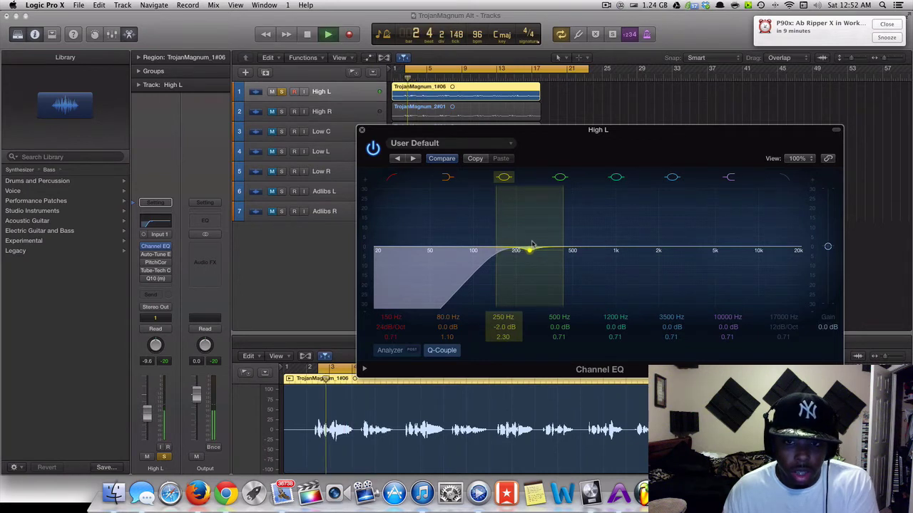
drag(531, 246, 529, 251)
Boost the 500 Hz band to +24 dB and sweep it between about 340 and 485 Hz during playback
key(space)
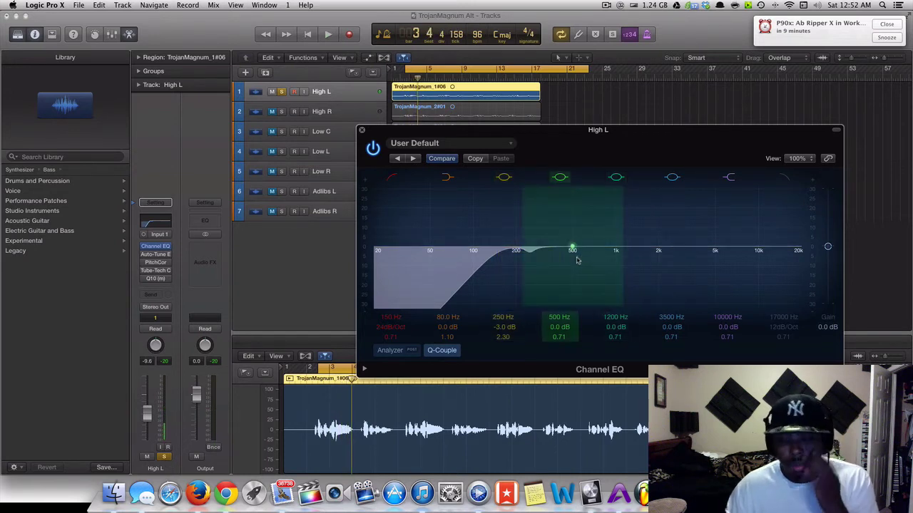
drag(575, 265, 551, 236)
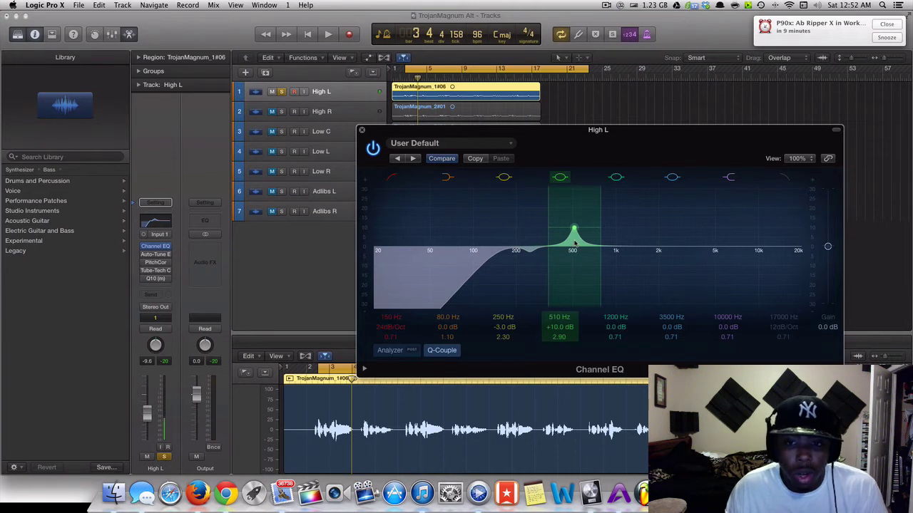
drag(574, 244, 557, 213)
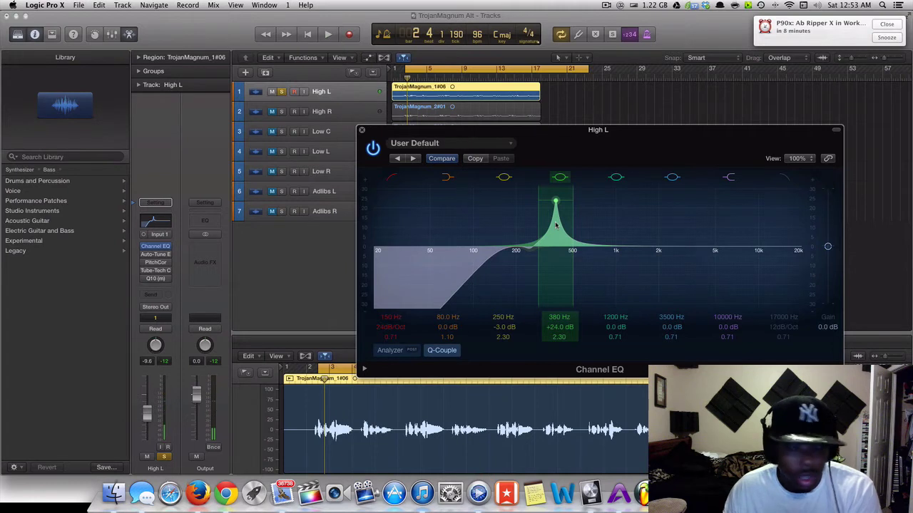
key(space)
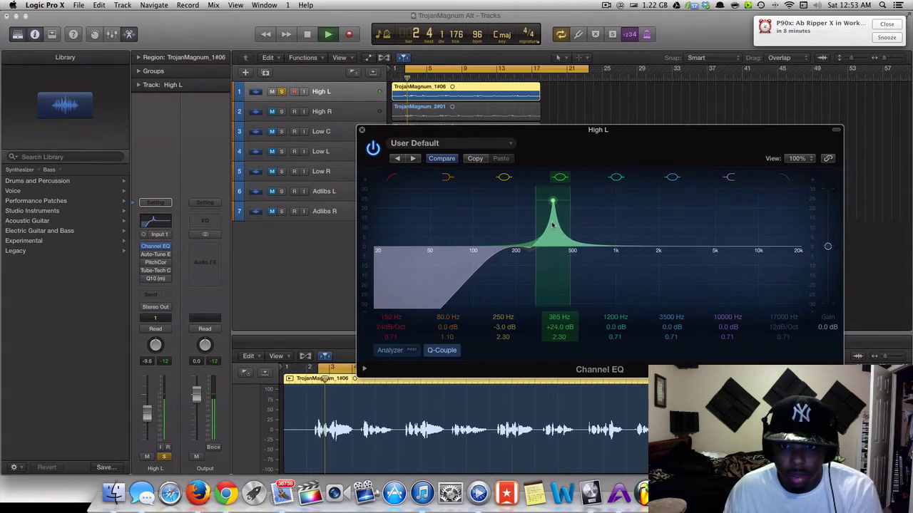
key(space)
mouse_move(557, 225)
mouse_down()
mouse_move(548, 227)
mouse_move(556, 225)
mouse_up()
key(space)
key(space)
key(space)
key(space)
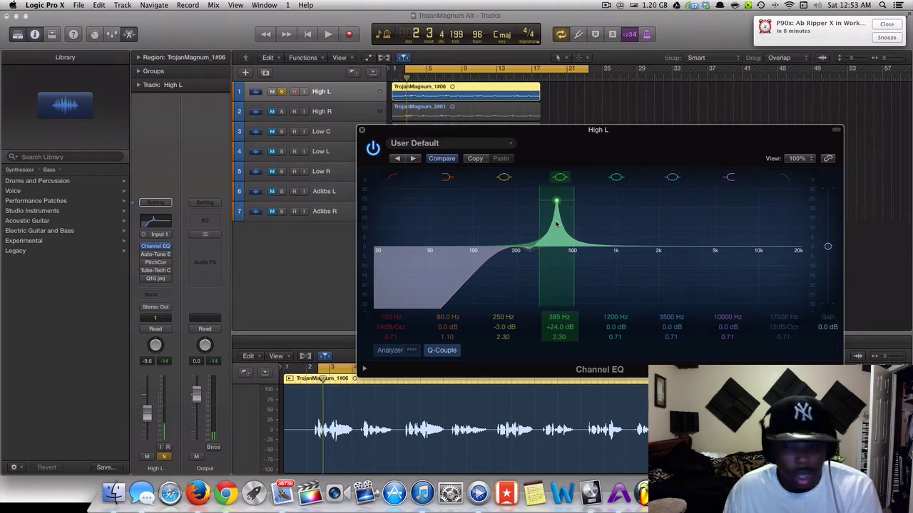
key(space)
drag(556, 225, 556, 283)
key(space)
key(space)
key(space)
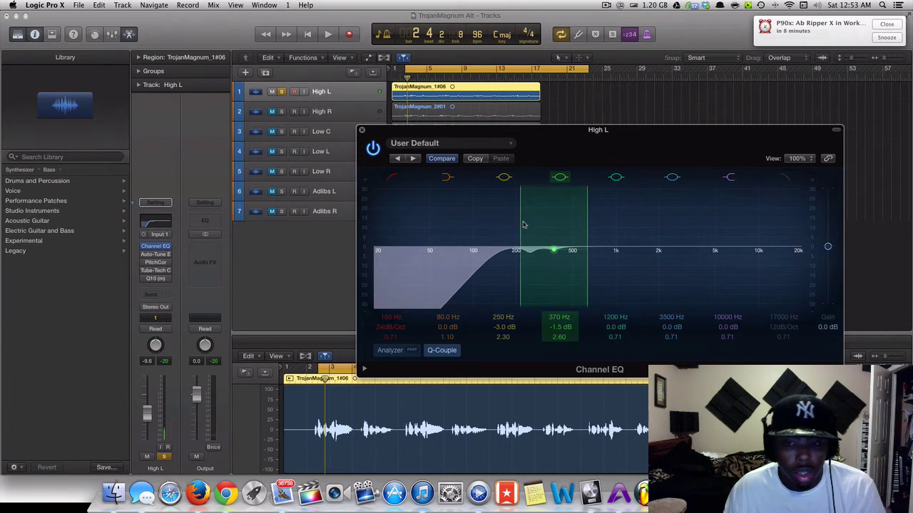
A/B the EQ's 250 Hz and 370 Hz cuts during playback, then save the project
key(space)
click(373, 147)
click(373, 147)
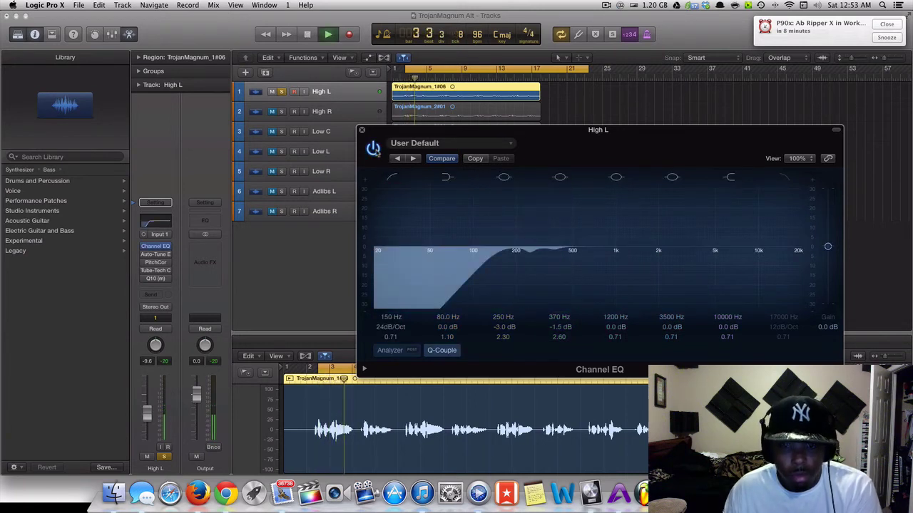
click(373, 147)
click(373, 148)
key(space)
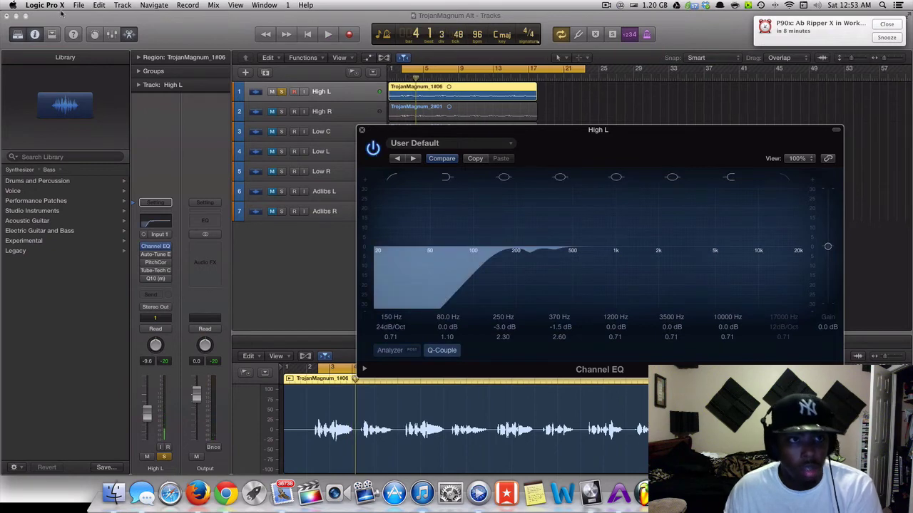
click(78, 5)
click(111, 76)
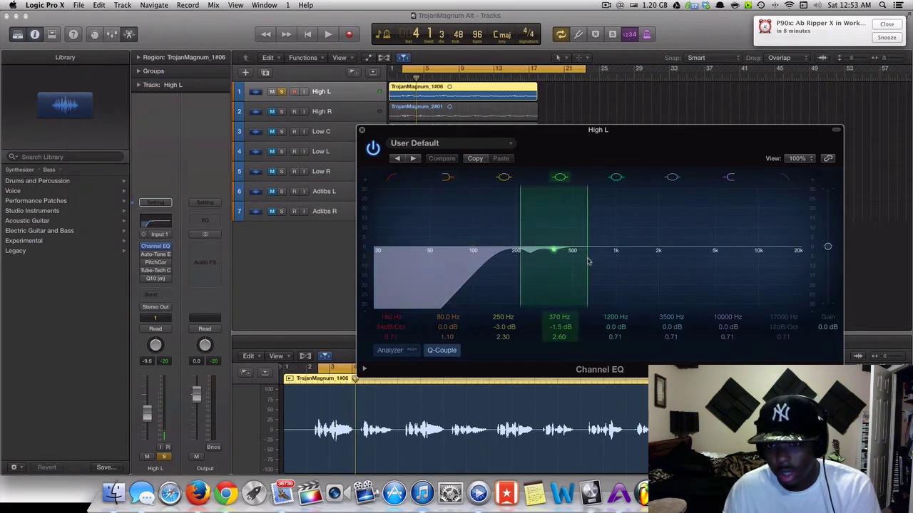
Boost the 1200 Hz band to +16.5 dB and tune it to 540 Hz by ear
drag(623, 272, 578, 224)
key(space)
key(space)
key(space)
key(space)
key(space)
key(space)
key(space)
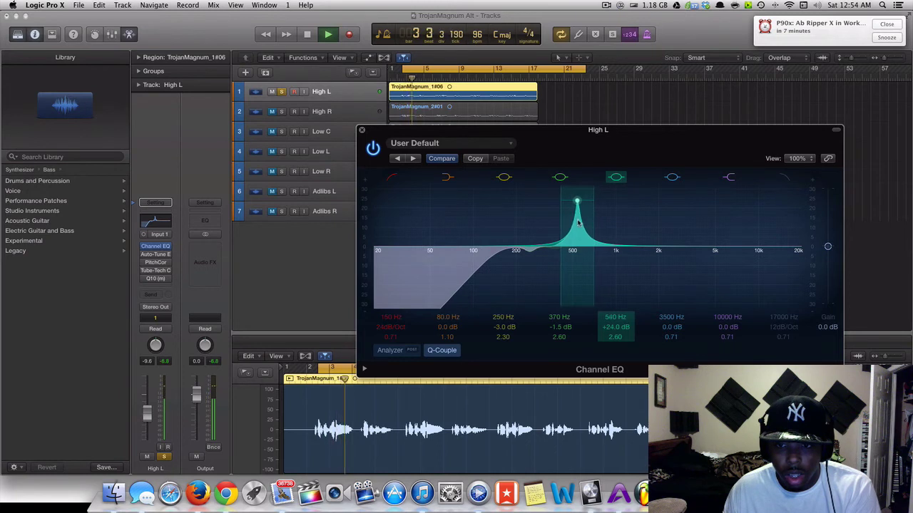
key(space)
drag(578, 223, 581, 279)
drag(611, 327, 611, 330)
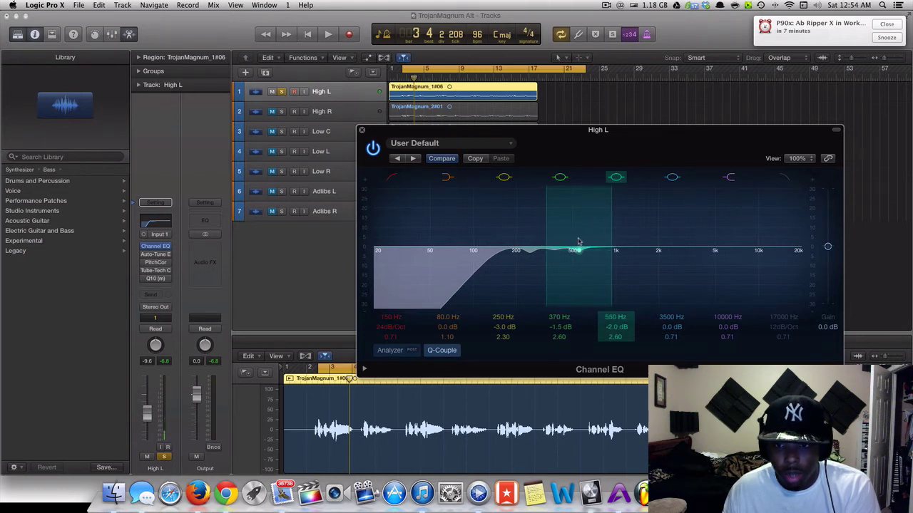
drag(579, 241, 578, 197)
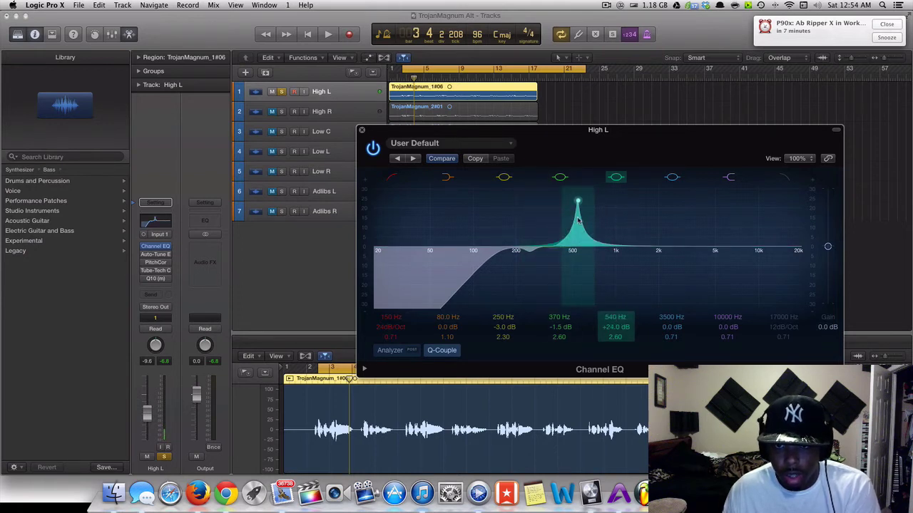
Make the 540 Hz band a 1.5 dB cut at Q 2.60, A/B it, and close the EQ
drag(579, 221, 578, 287)
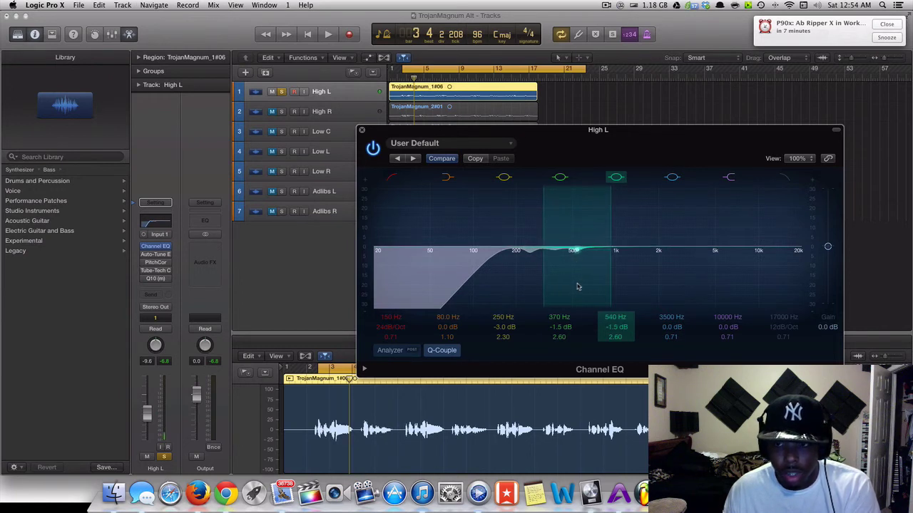
key(space)
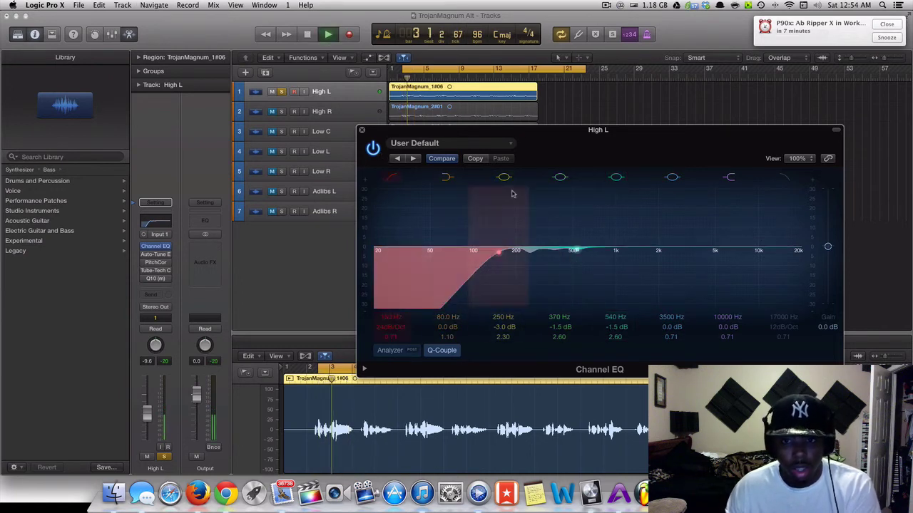
click(373, 148)
key(space)
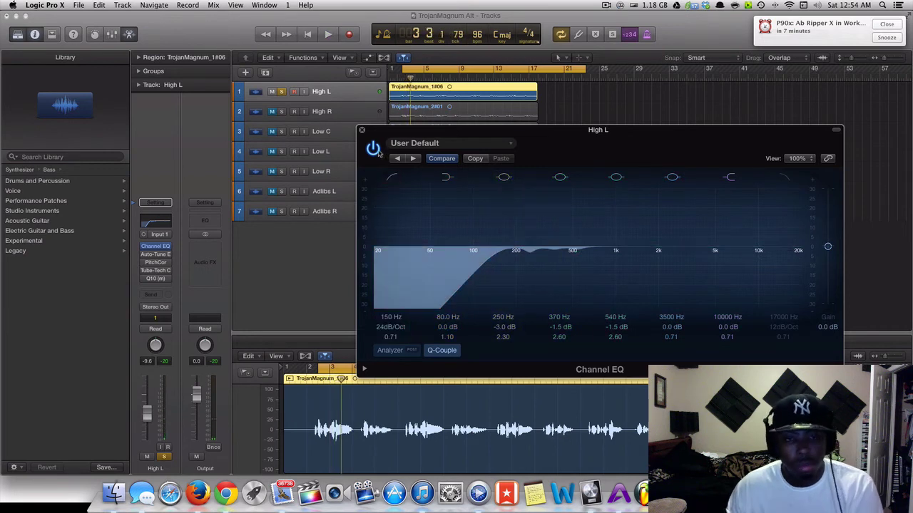
click(361, 131)
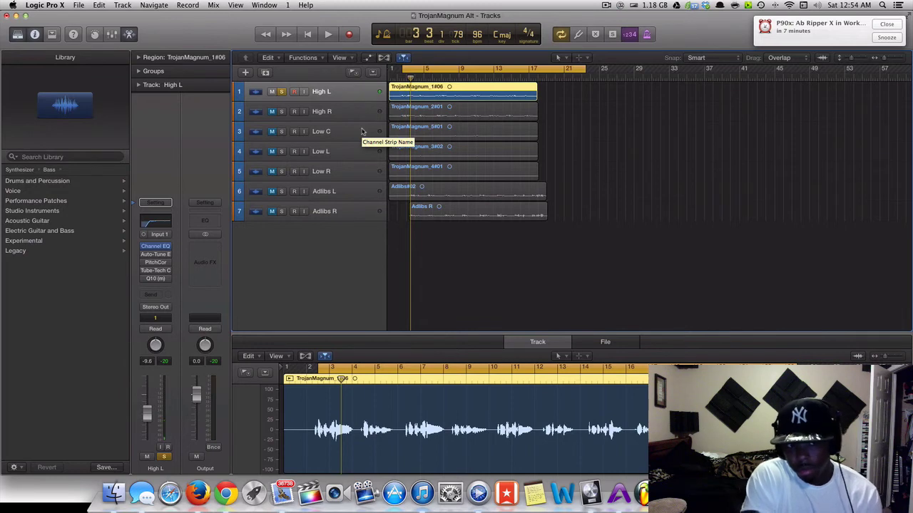
Show the Mixer below the tracks with the High L lead vocal selected
click(112, 34)
scroll(442, 360, down, 3)
scroll(426, 353, up, 2)
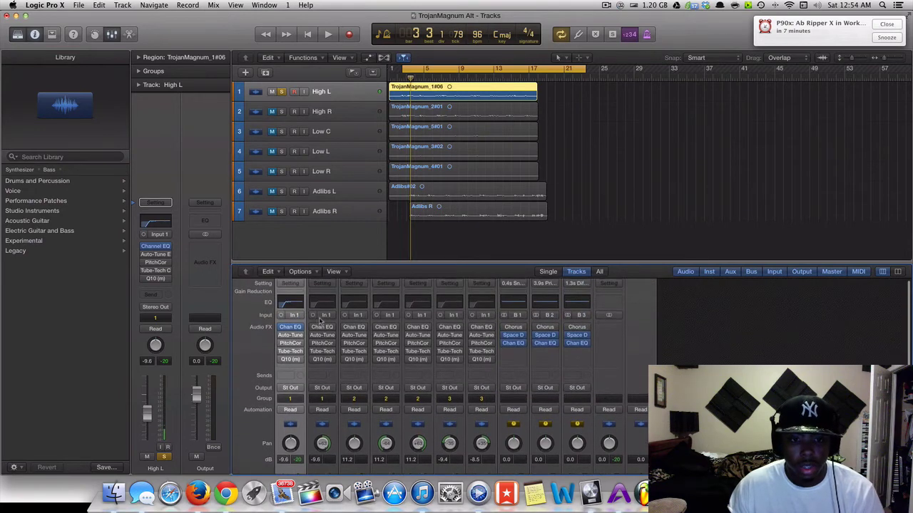
click(361, 115)
key(Down)
key(Down)
key(Down)
key(Down)
key(Down)
click(360, 97)
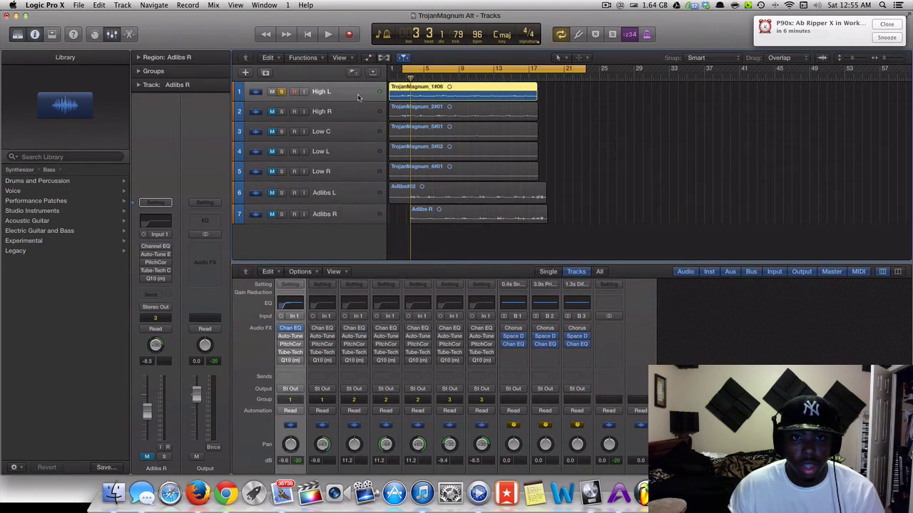
Remove the Channel EQ from High R, Low C, Low L, Low R, Adlibs L and Adlibs R
click(327, 334)
click(360, 332)
click(363, 333)
click(388, 330)
click(389, 330)
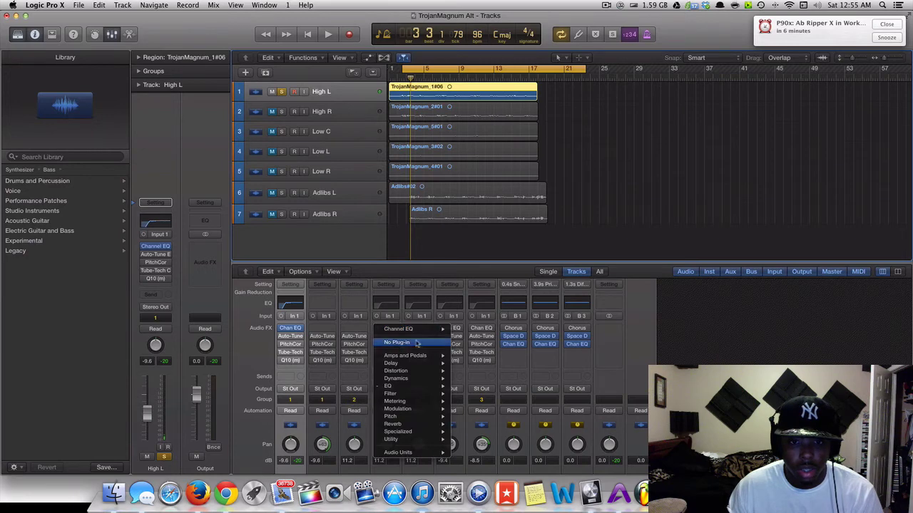
click(422, 341)
click(417, 328)
click(427, 342)
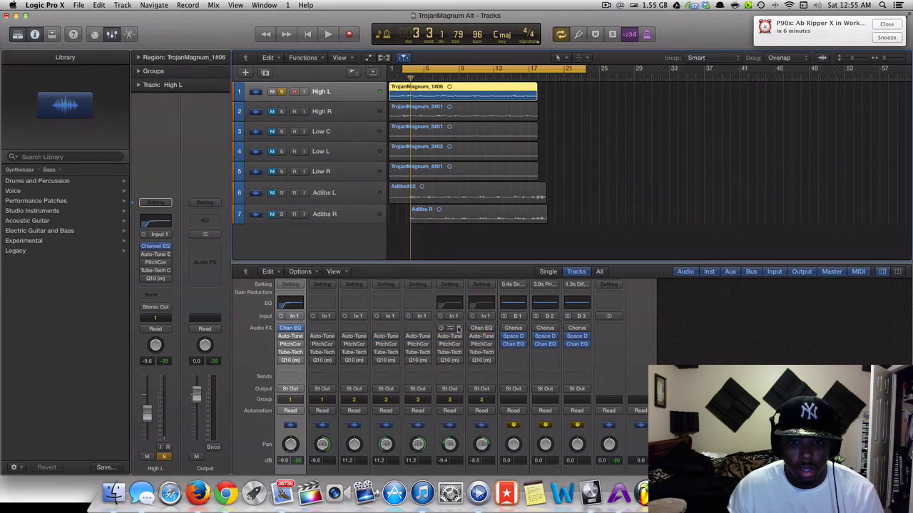
click(457, 328)
click(461, 343)
click(482, 328)
click(496, 343)
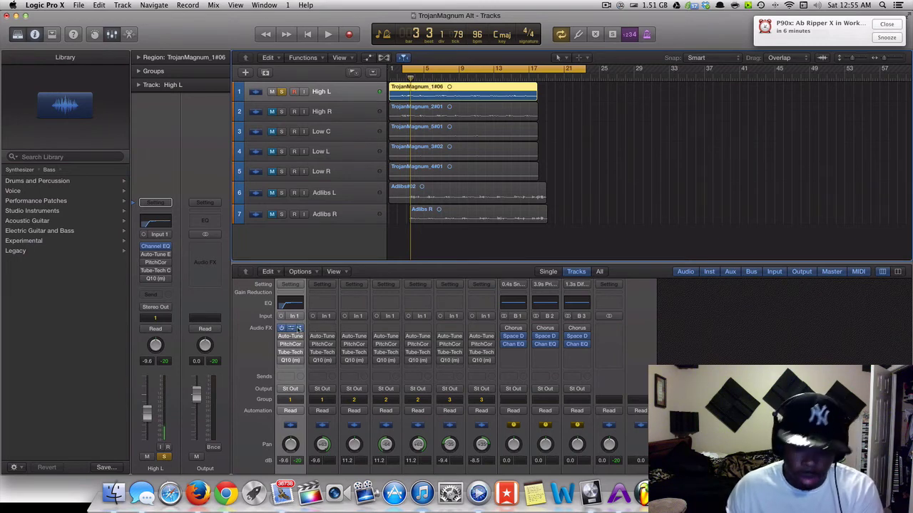
Option-drag High L's Channel EQ onto the other vocal strips' Audio FX slots
drag(295, 328, 482, 328)
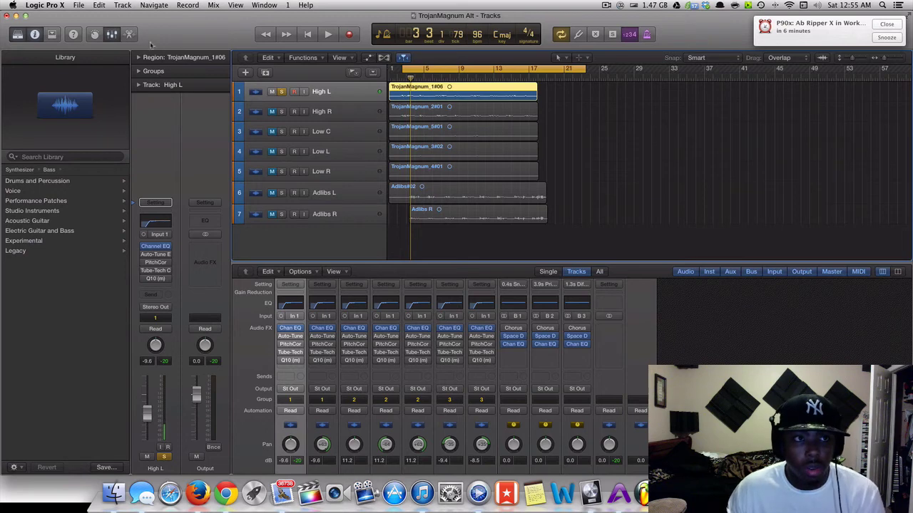
Save the project, then open and close High L's Auto-Tune EFX plug-in window
click(79, 5)
click(91, 78)
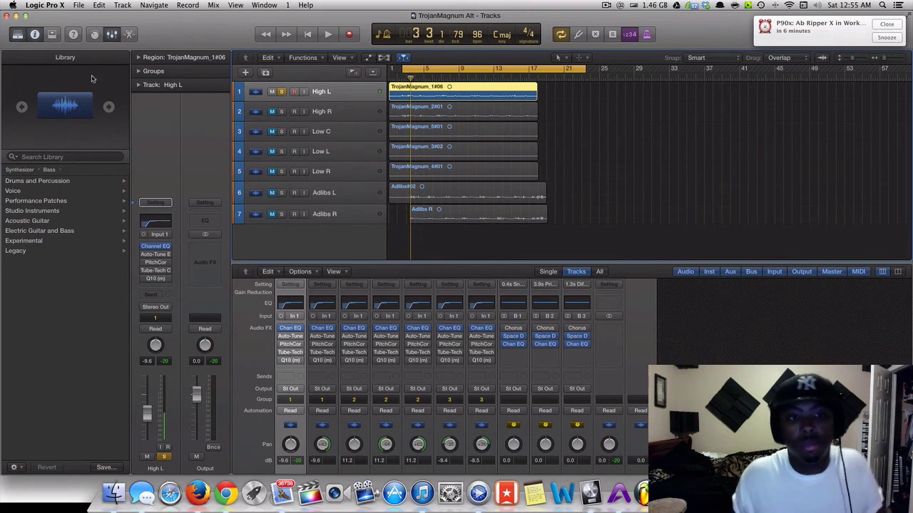
mouse_move(145, 255)
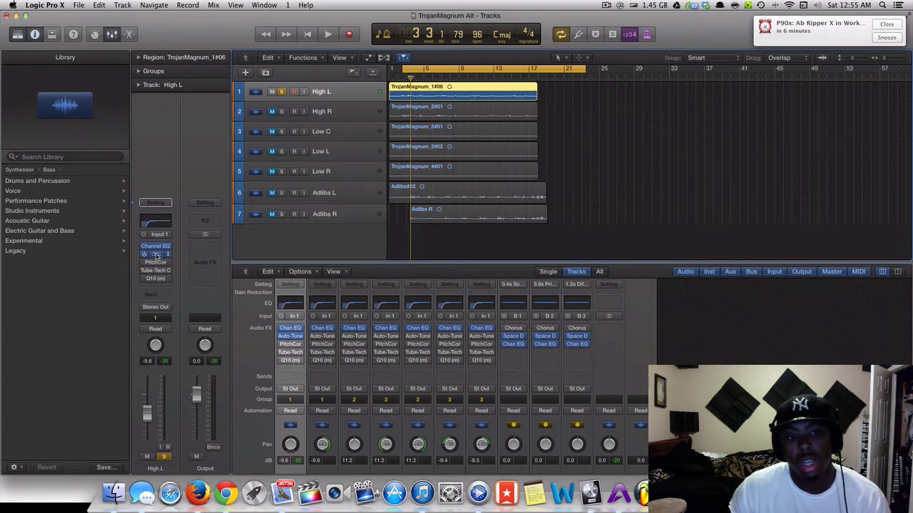
click(156, 254)
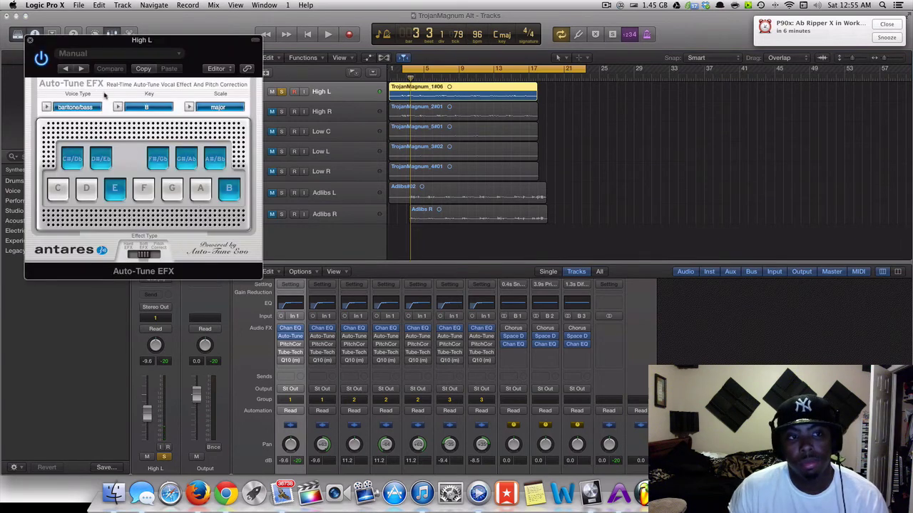
click(32, 41)
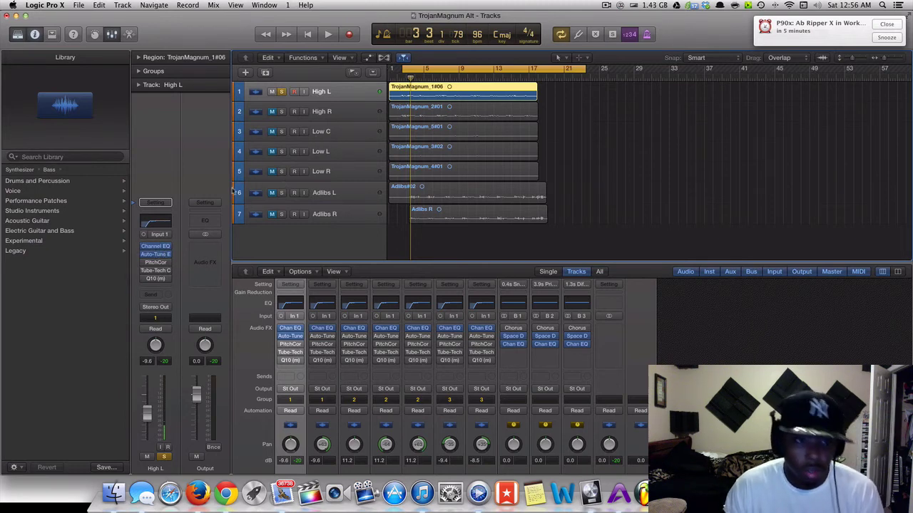
Reopen and close High L's Auto-Tune EFX, then start playback of the vocal
click(158, 255)
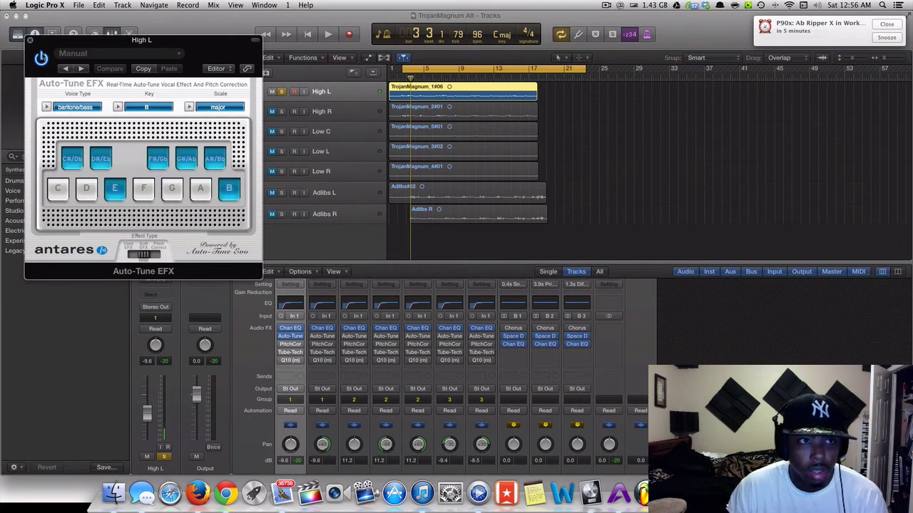
click(30, 40)
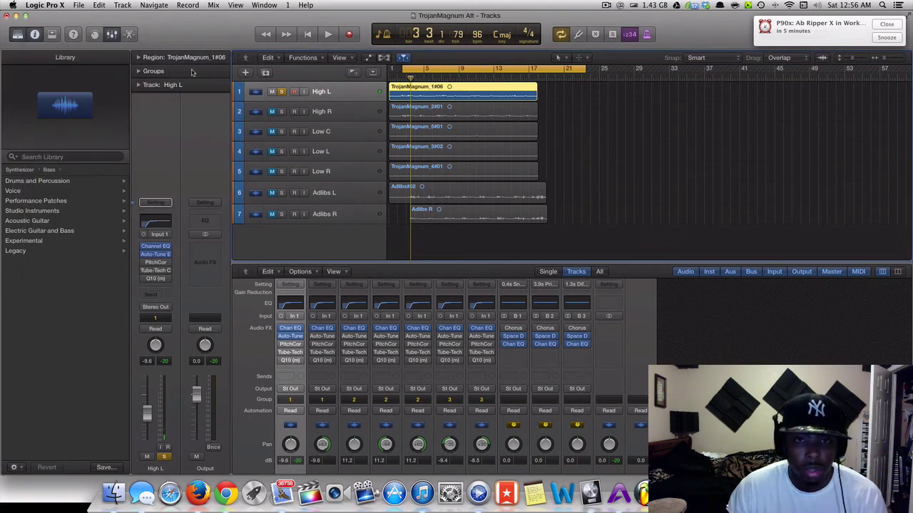
click(326, 35)
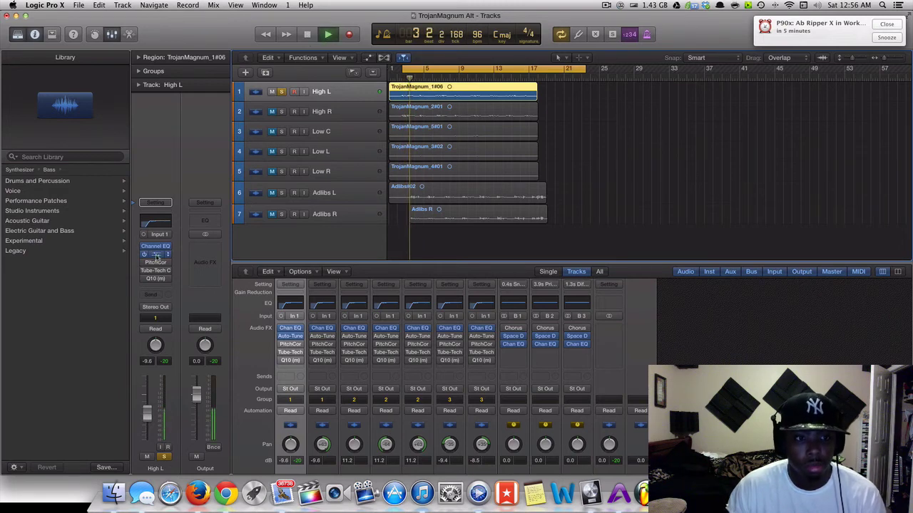
Toggle the Auto-Tune EFX effect type while listening, leave it on the last option, and close it
click(156, 254)
click(142, 255)
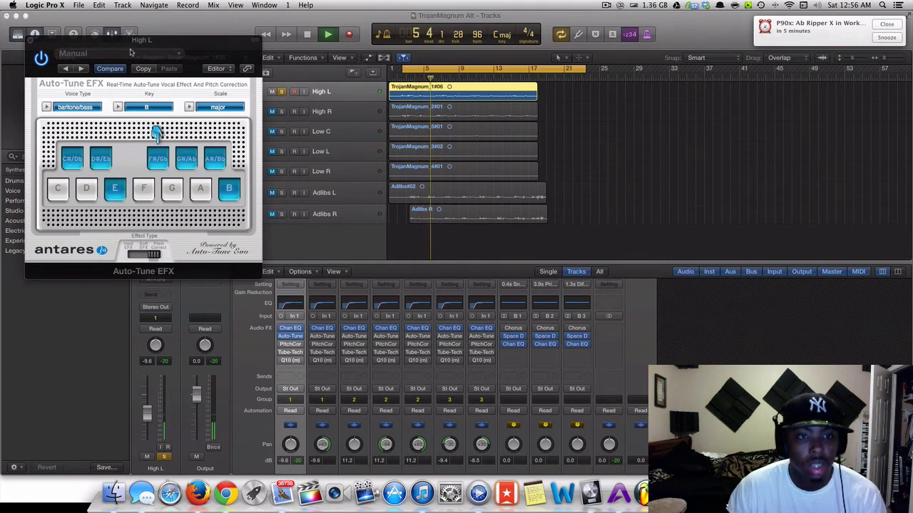
click(315, 37)
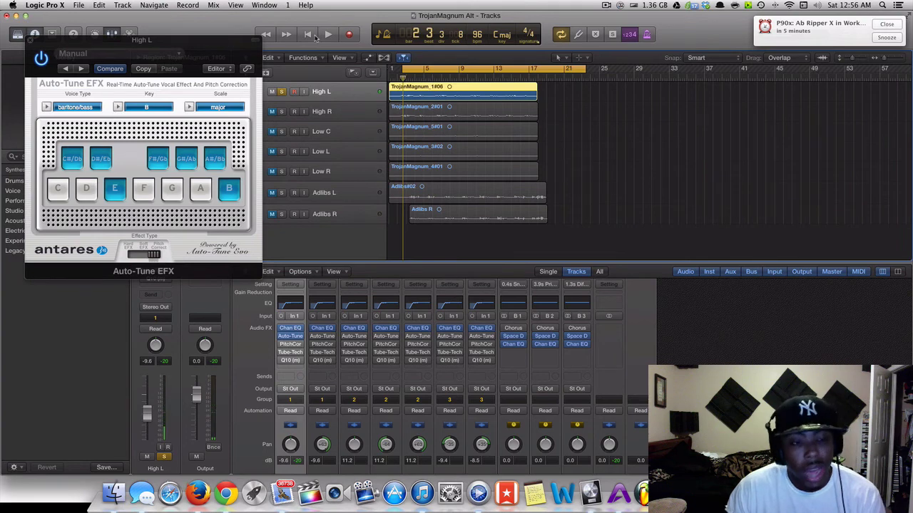
click(134, 255)
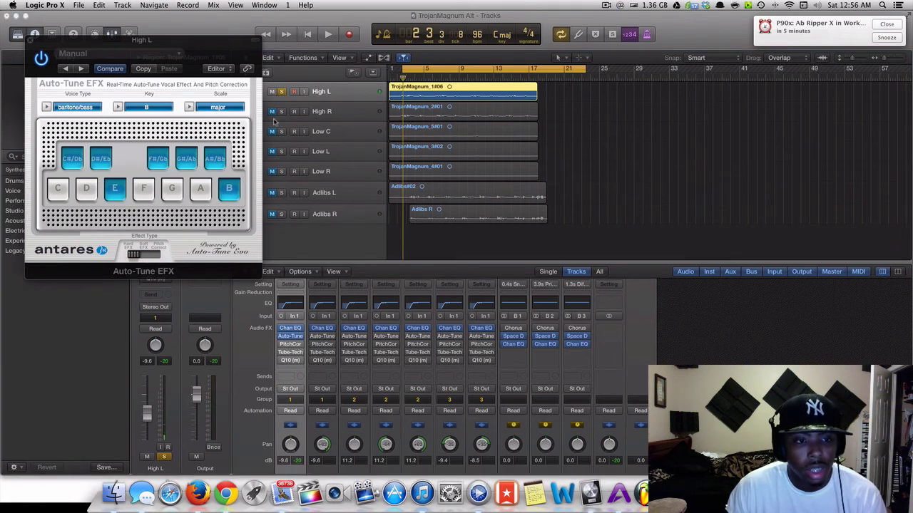
click(328, 35)
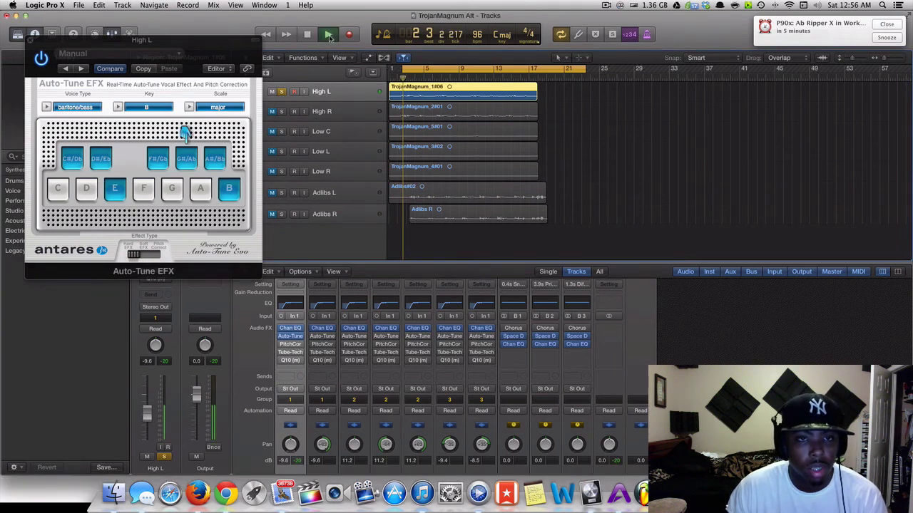
click(326, 35)
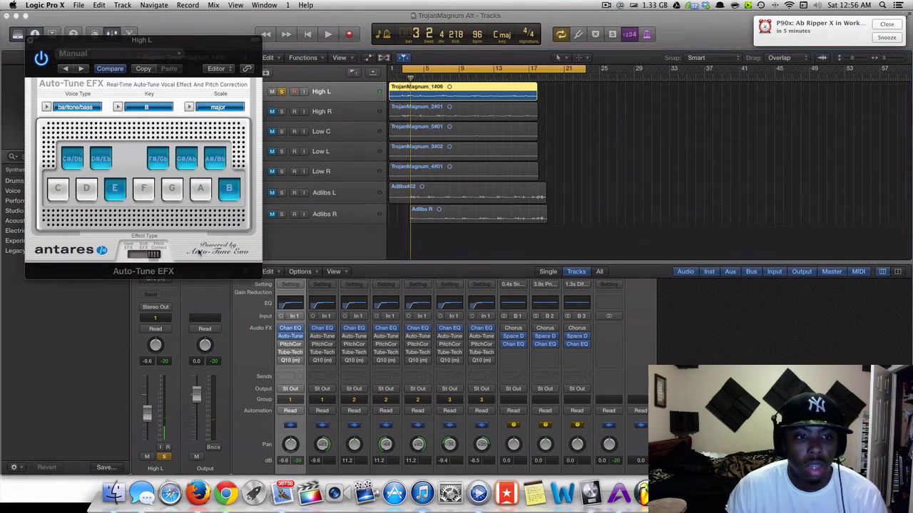
drag(134, 255, 147, 255)
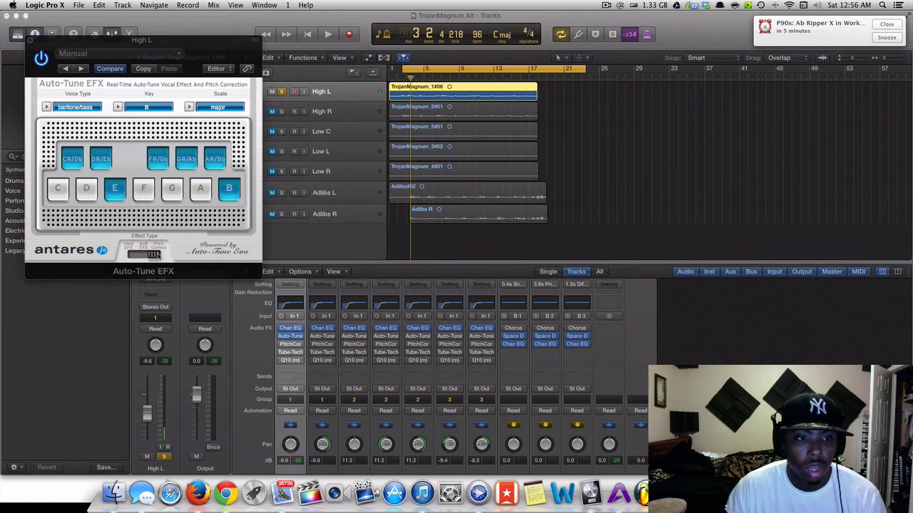
click(31, 40)
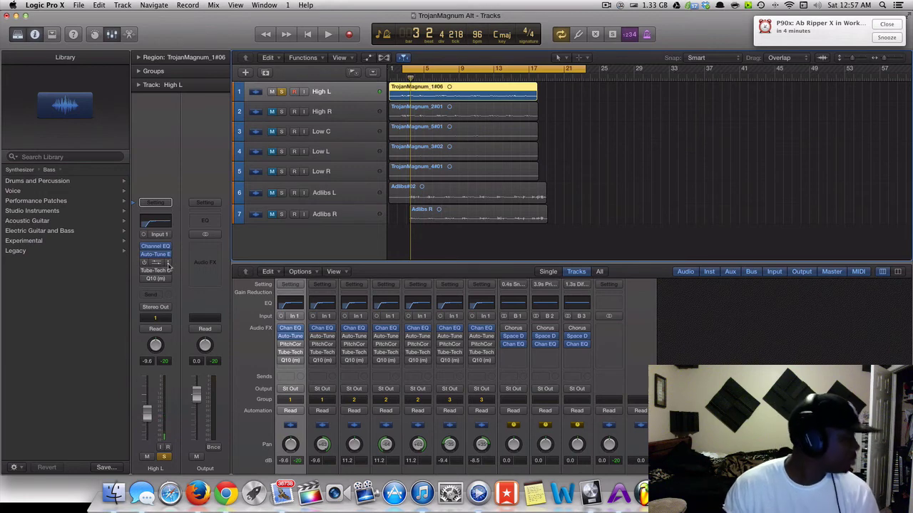
Set High L's PitchCor slot to No Plug-in and open the Tube-Tech CL 1B window
click(169, 266)
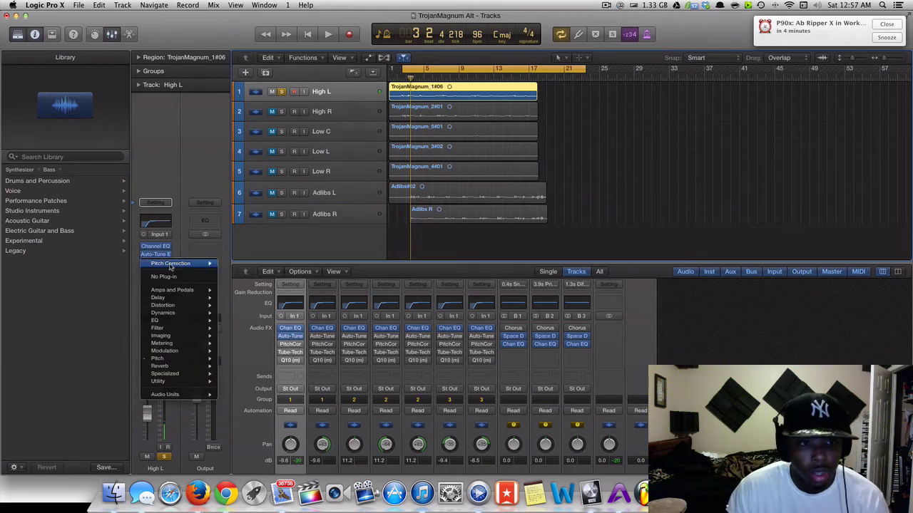
click(168, 256)
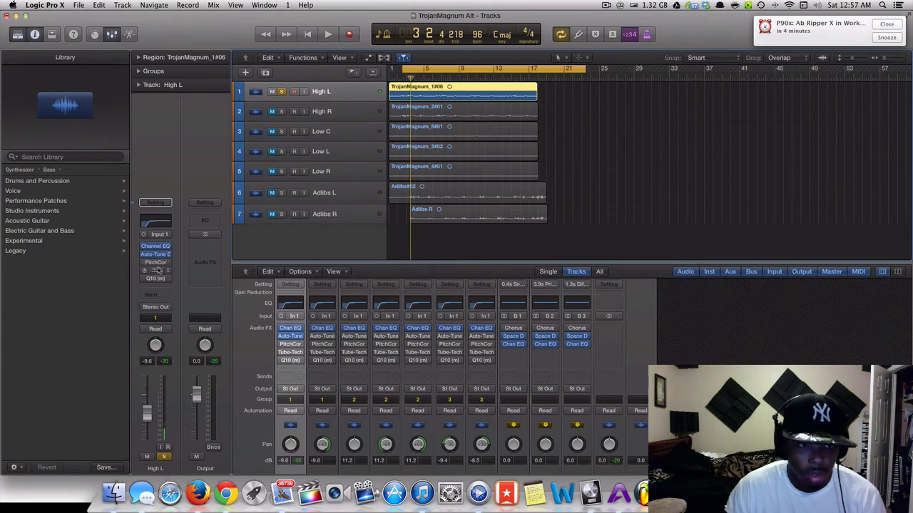
click(166, 264)
click(163, 278)
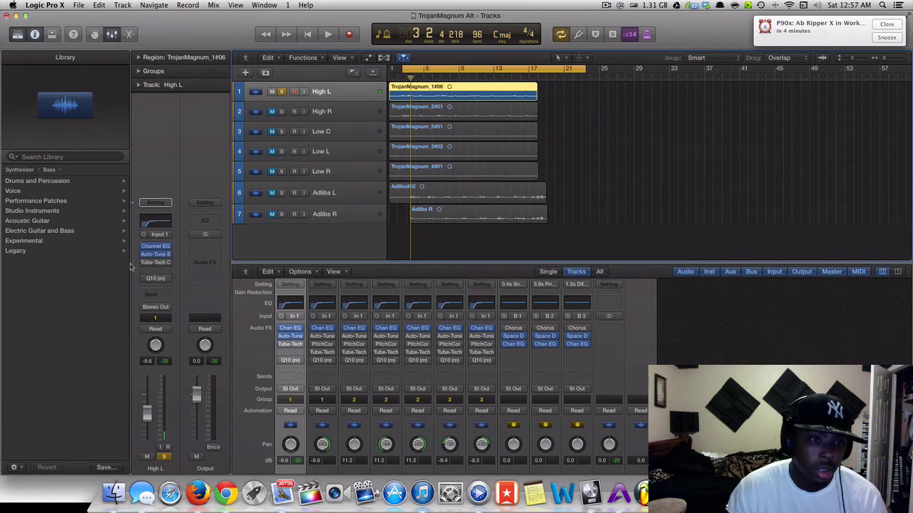
click(152, 263)
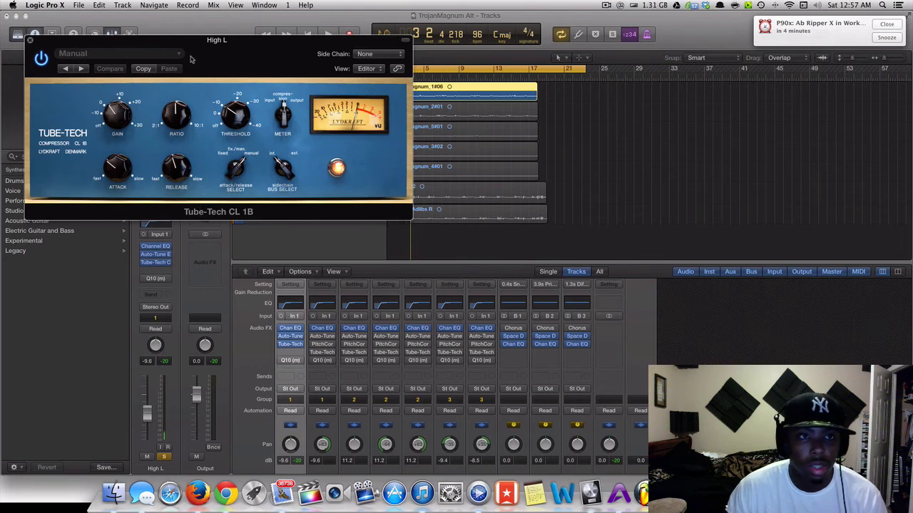
Reposition the Tube-Tech CL 1B window, then adjust its Attack knob and attack/release Select switch
drag(193, 47, 350, 106)
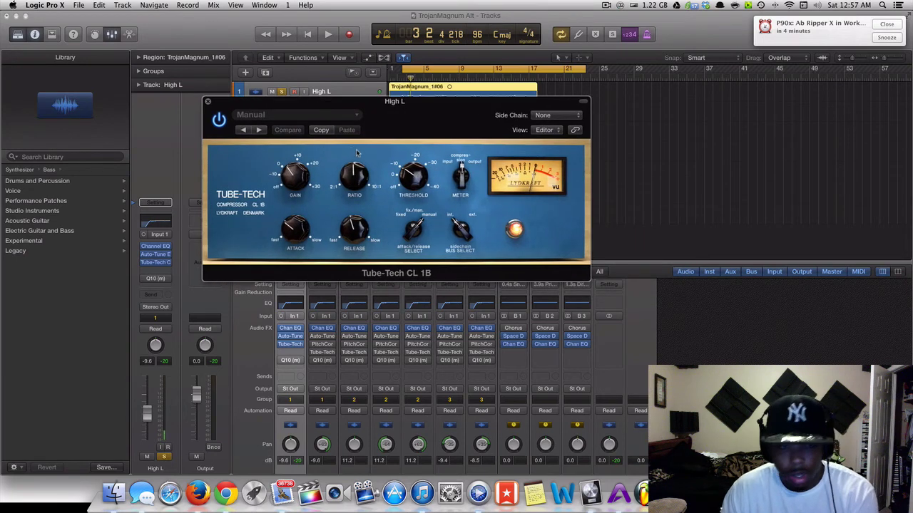
drag(361, 107, 345, 94)
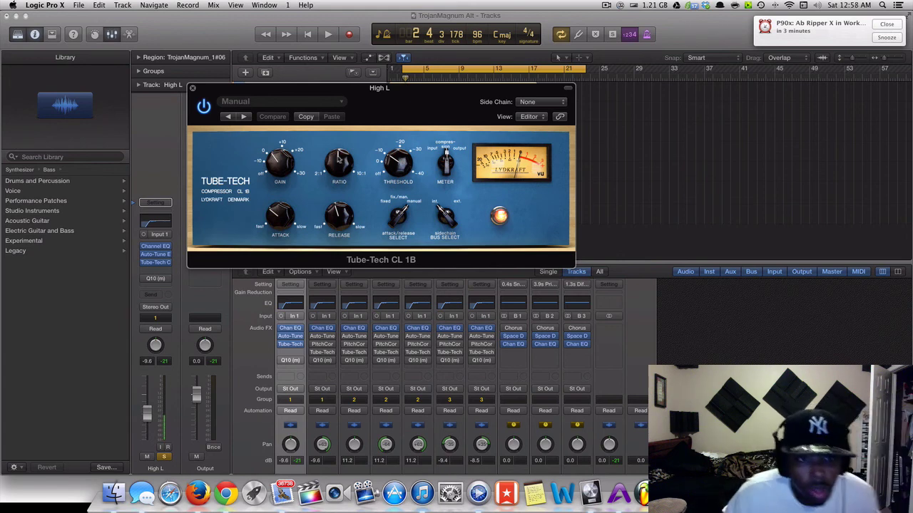
drag(275, 217, 278, 214)
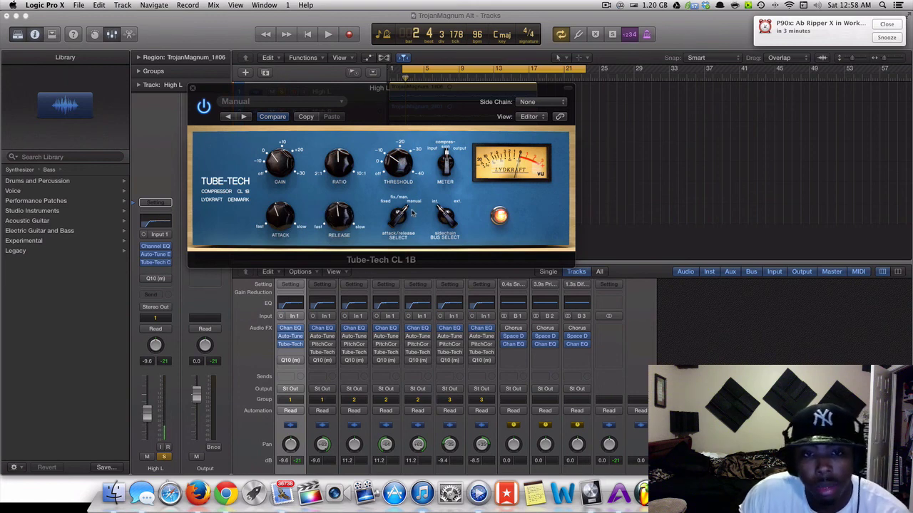
drag(400, 227, 401, 233)
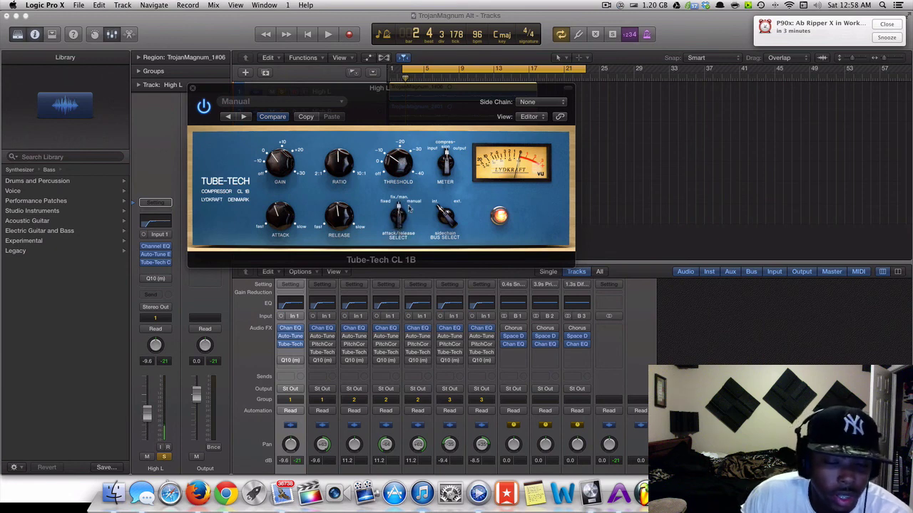